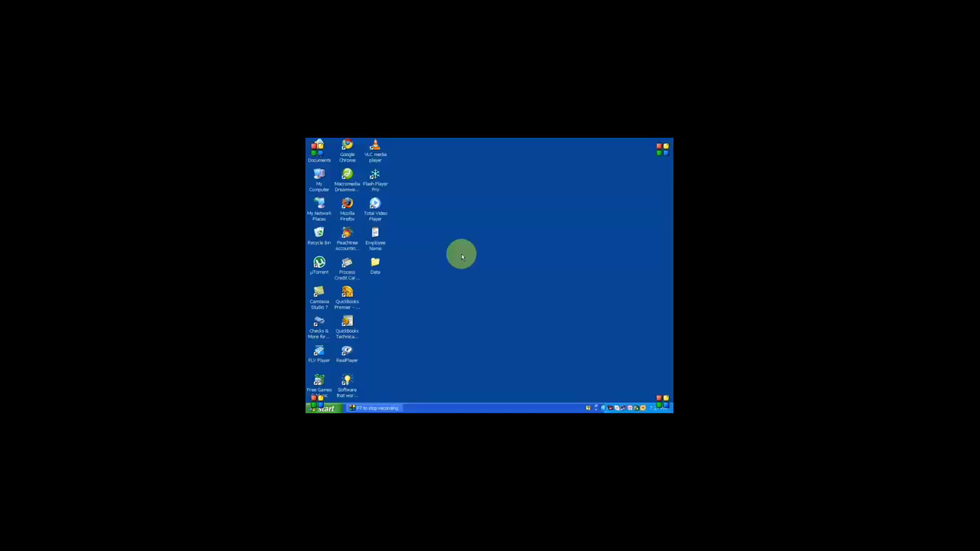
Launch Microsoft Office Access 2007 from the installed Microsoft Office programs and close it again.
{"action": "key", "text": "super"}
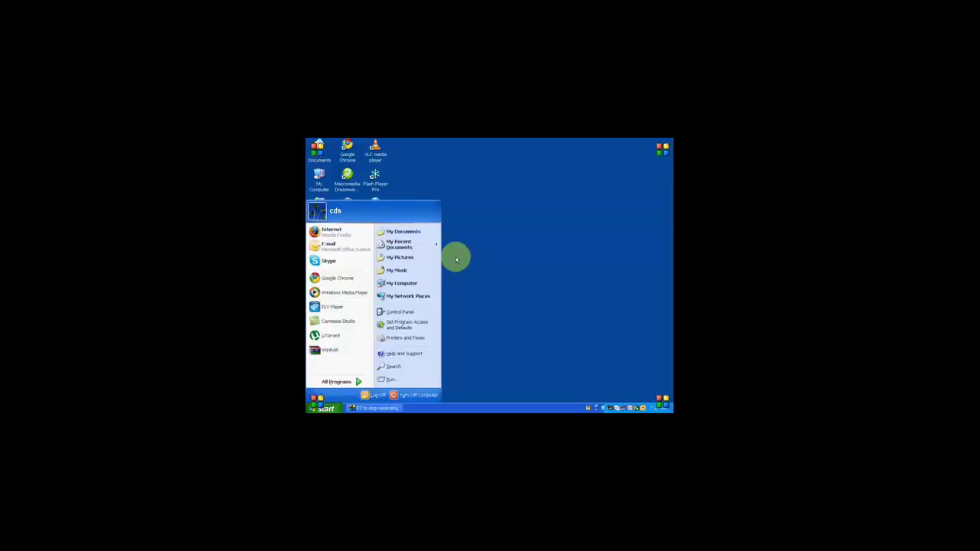
{"action": "left_click", "coordinate": [337, 380]}
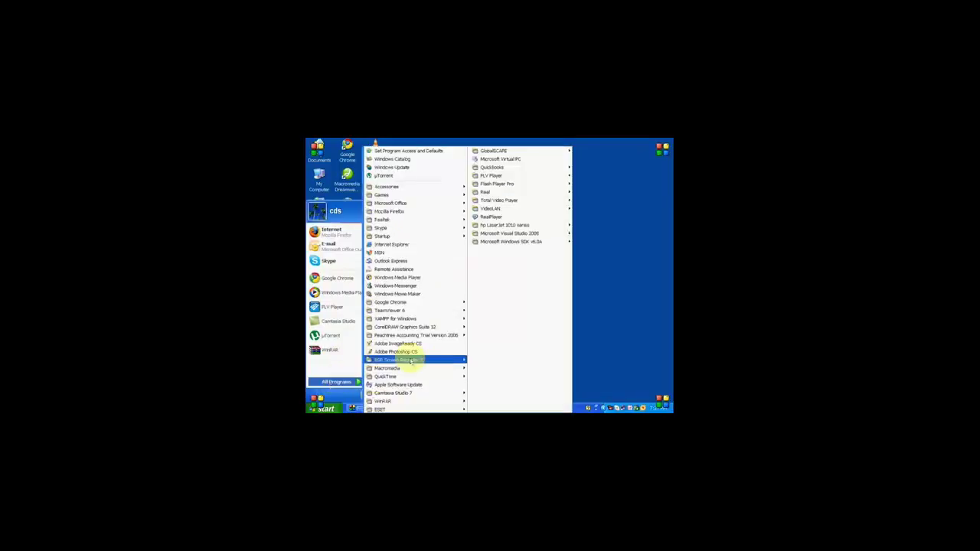
{"action": "mouse_move", "coordinate": [441, 207]}
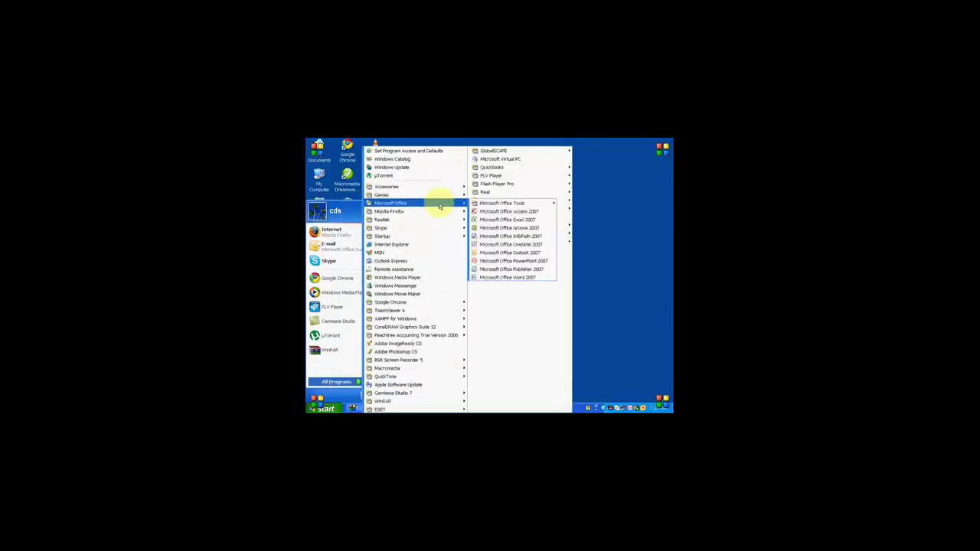
{"action": "left_click", "coordinate": [520, 212]}
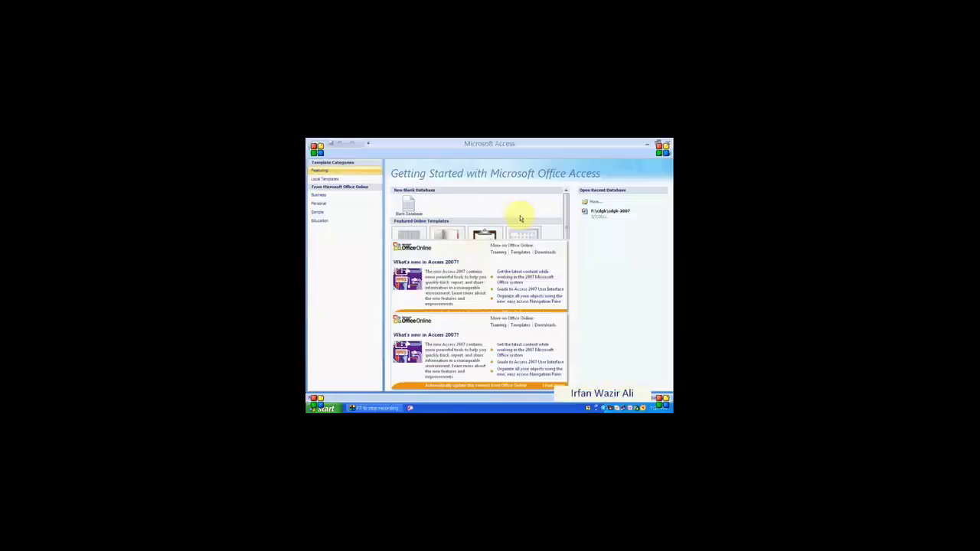
{"action": "left_click", "coordinate": [668, 143]}
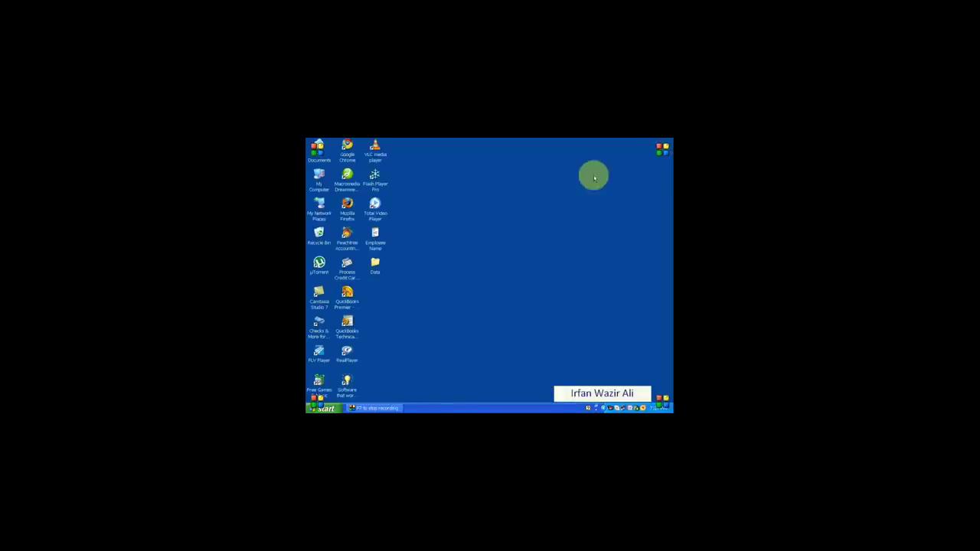
Start Microsoft Access by running the command msaccess.
{"action": "key", "text": "super"}
{"action": "left_click", "coordinate": [406, 378]}
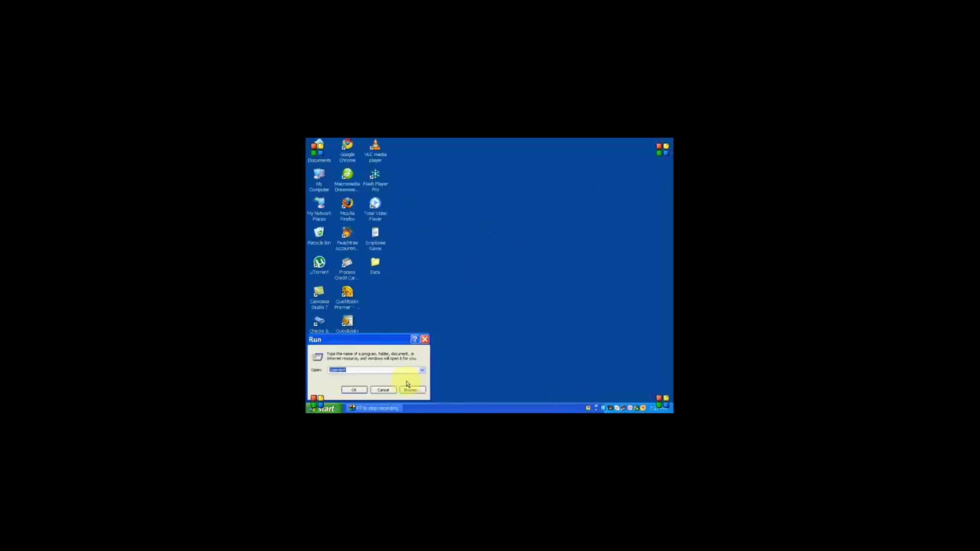
{"action": "type", "text": "msa"}
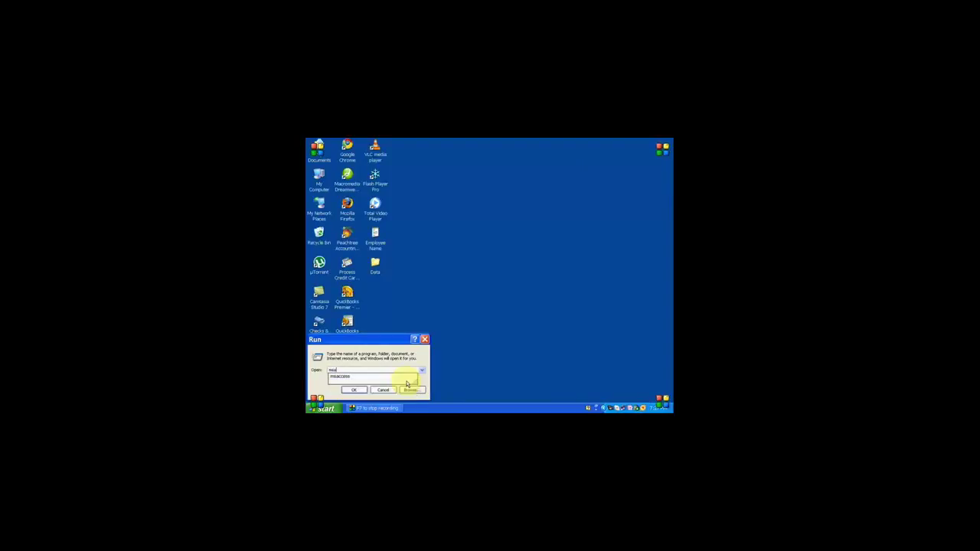
{"action": "type", "text": "ccess"}
{"action": "key", "text": "Return"}
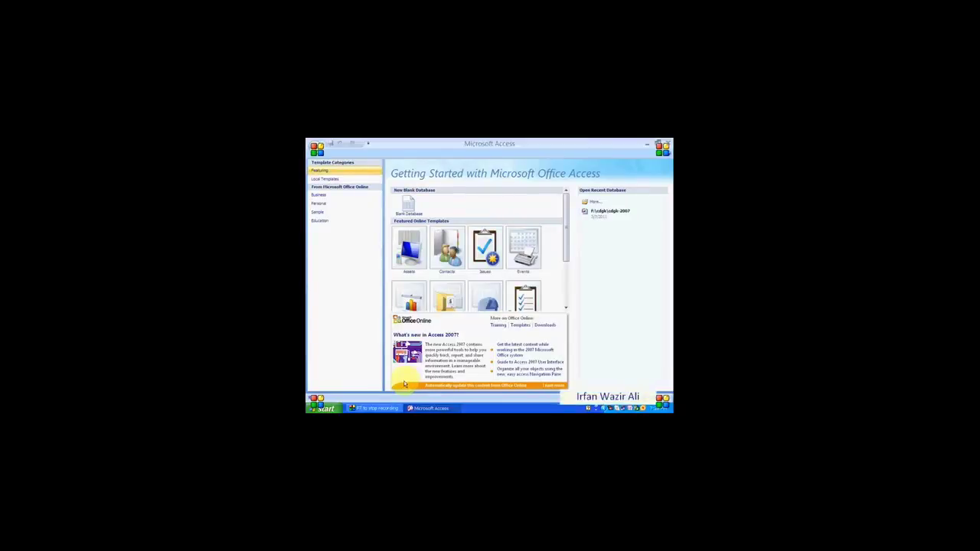
Create a new blank database with the file name school.
{"action": "left_click", "coordinate": [367, 224]}
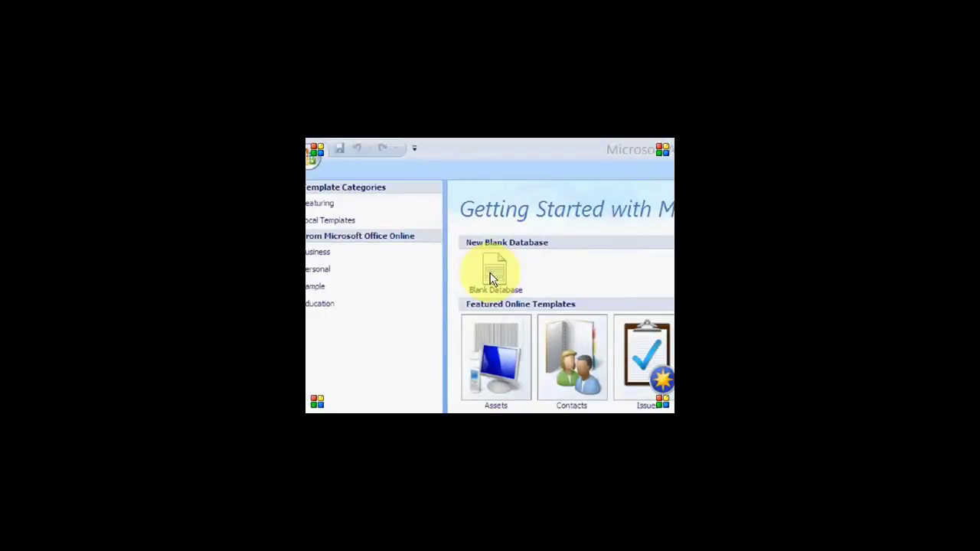
{"action": "left_click", "coordinate": [491, 279]}
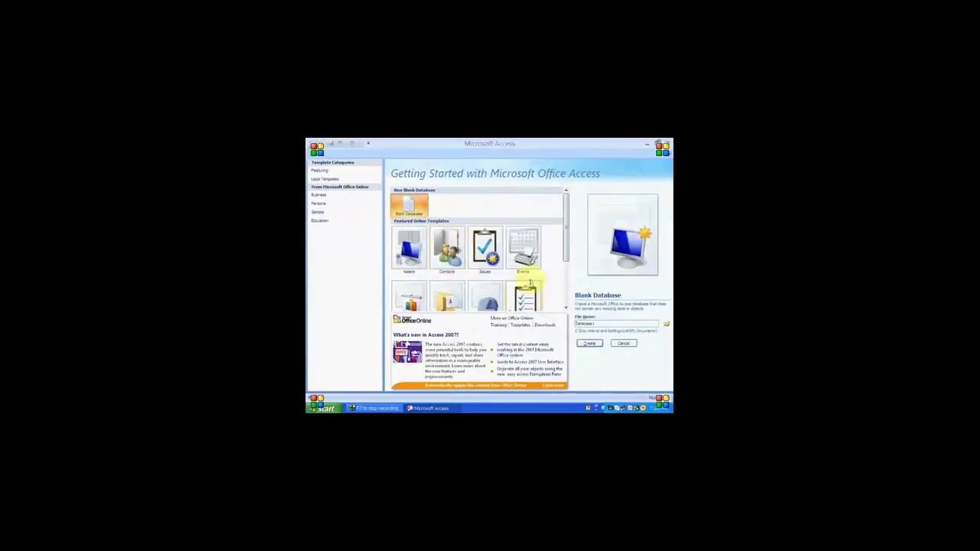
{"action": "left_click", "coordinate": [593, 323]}
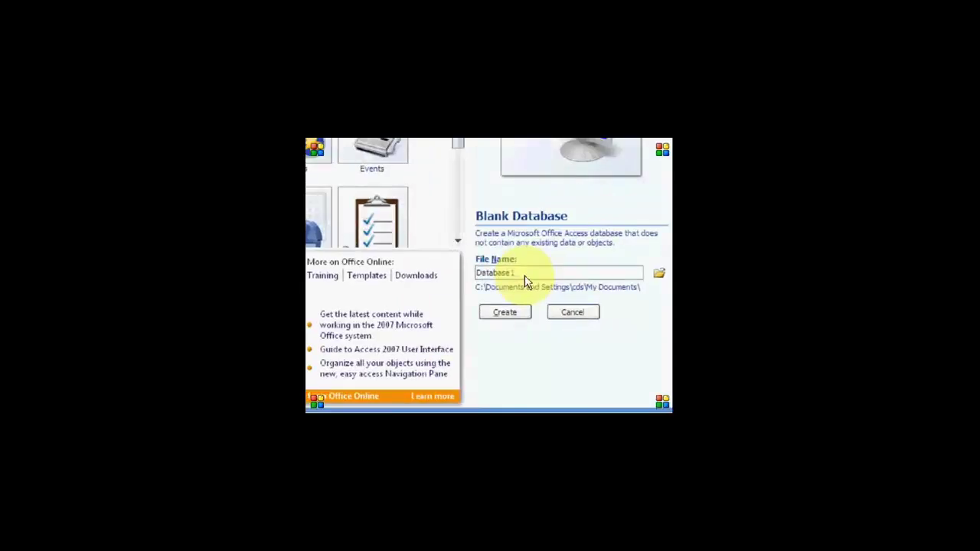
{"action": "left_click", "coordinate": [527, 272]}
{"action": "left_click_drag", "start_coordinate": [528, 271], "coordinate": [466, 270]}
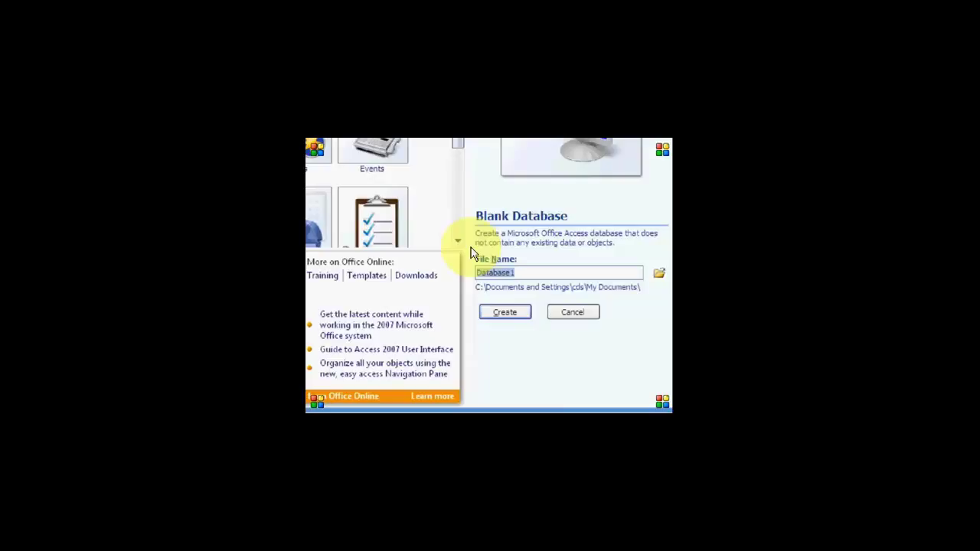
{"action": "type", "text": "school"}
{"action": "left_click", "coordinate": [505, 312]}
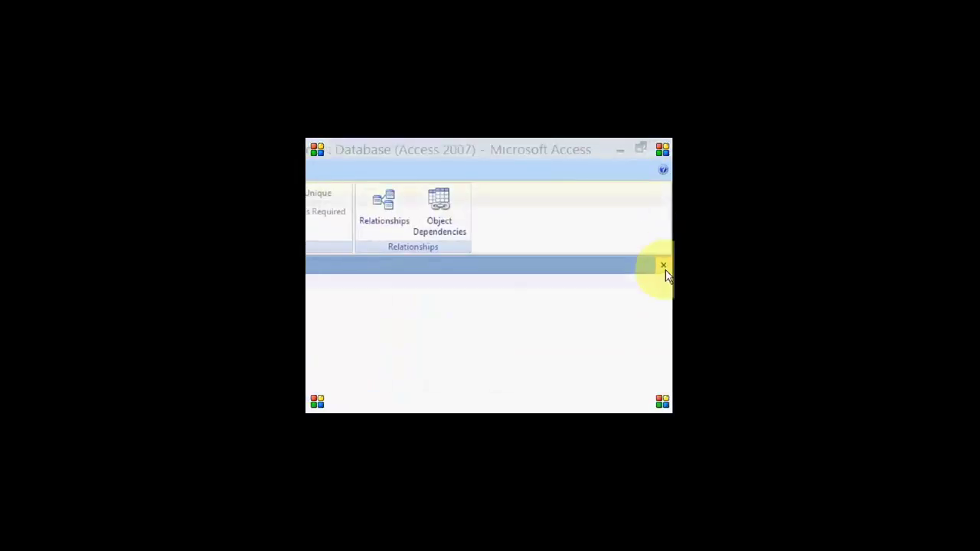
Close the default table of the school database and start a new table in Design view.
{"action": "left_click", "coordinate": [664, 267]}
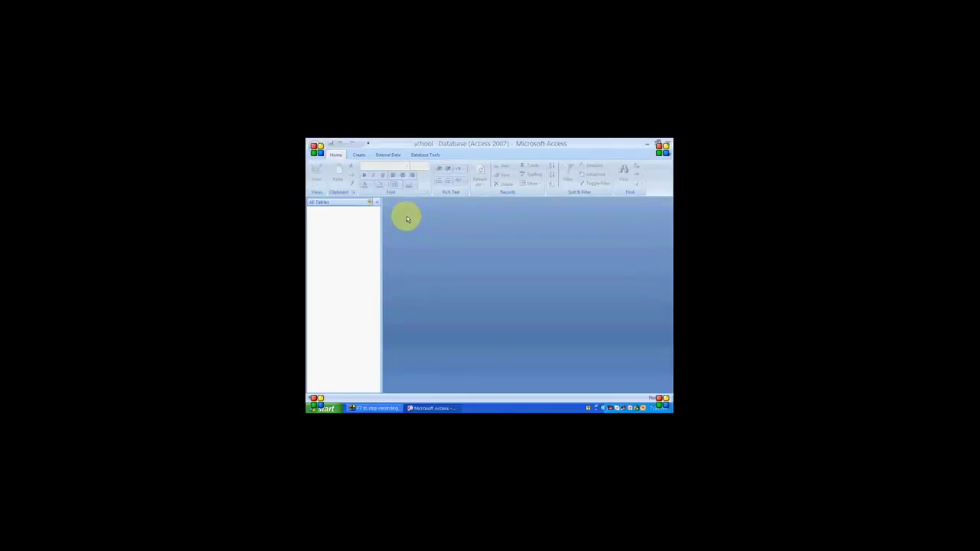
{"action": "left_click", "coordinate": [365, 156]}
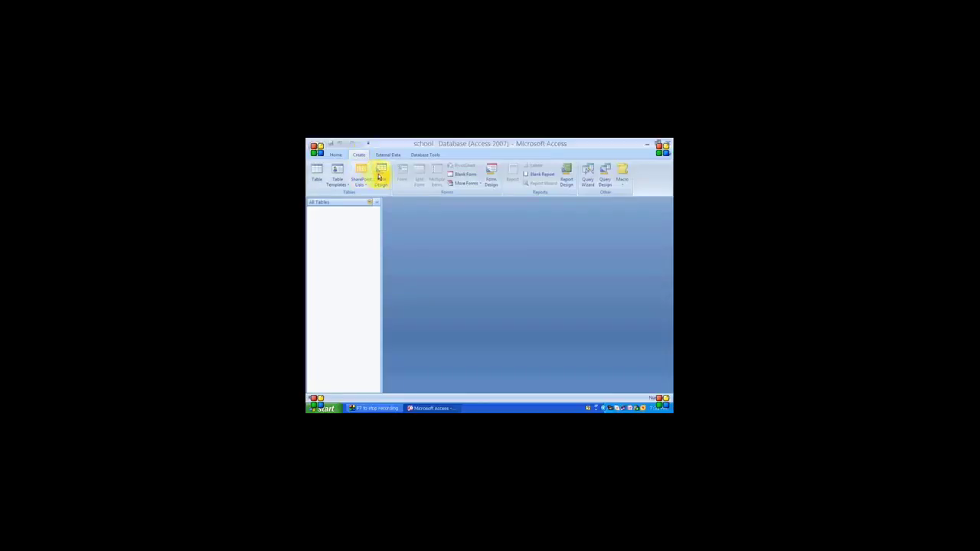
{"action": "left_click", "coordinate": [383, 177]}
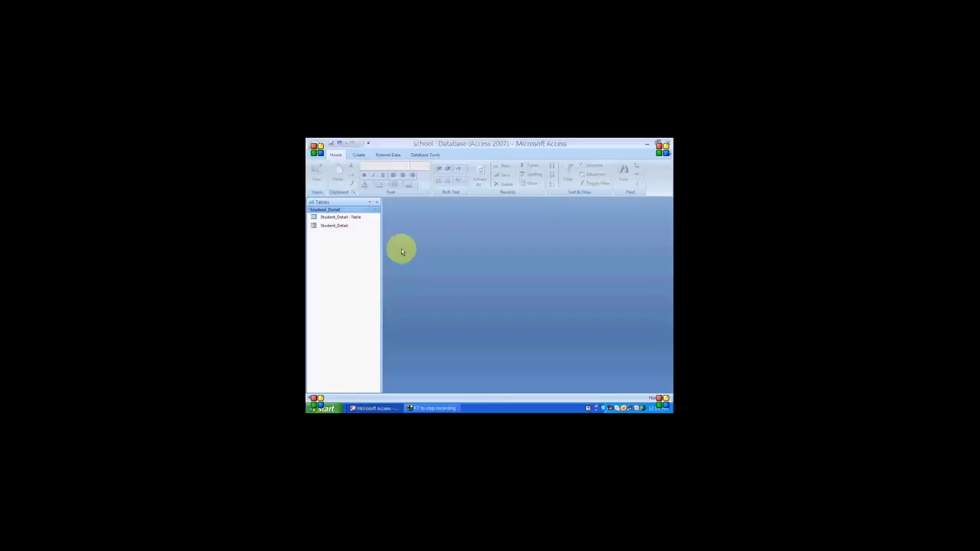
Examine the fields and data types of the Student_Detail table in Design view, and close its property sheet and design.
{"action": "right_click", "coordinate": [366, 218]}
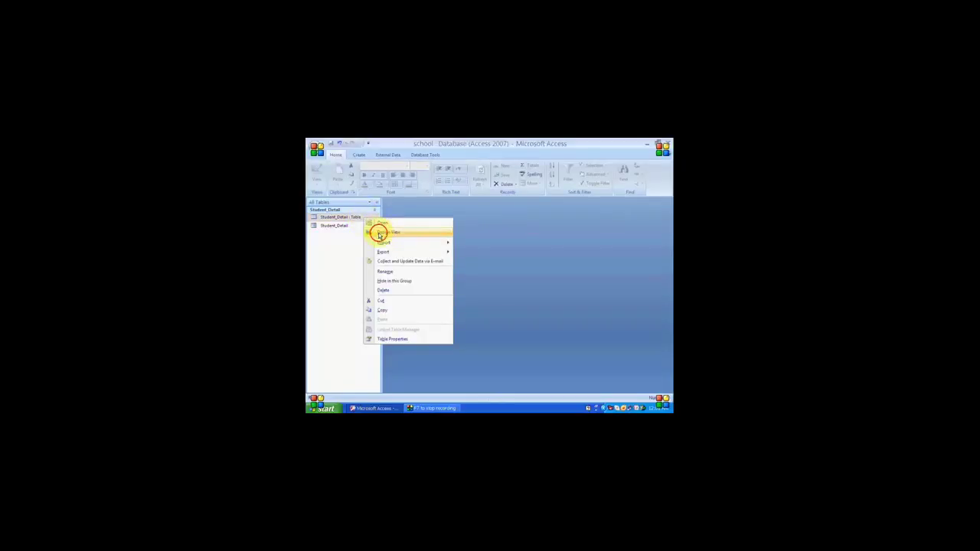
{"action": "left_click", "coordinate": [383, 232]}
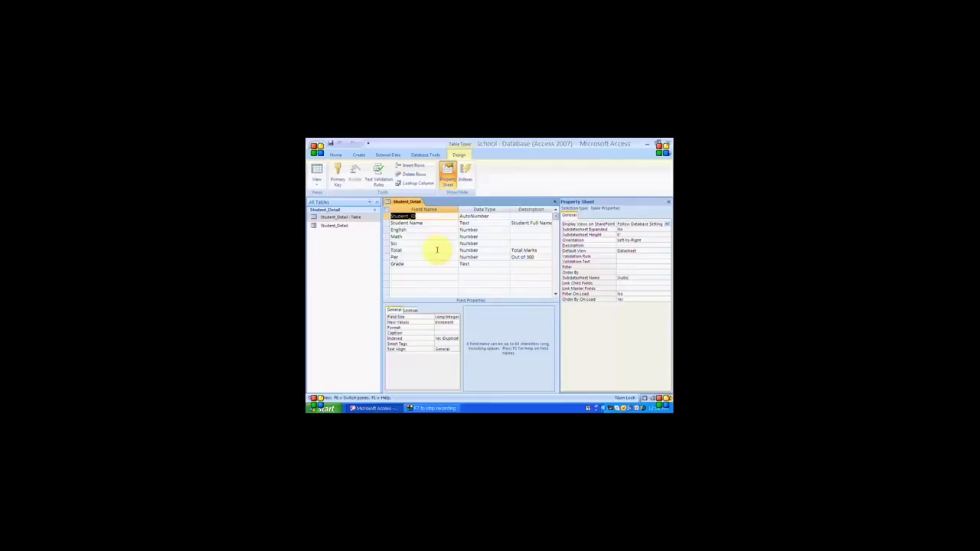
{"action": "left_click_drag", "start_coordinate": [574, 201], "coordinate": [555, 204]}
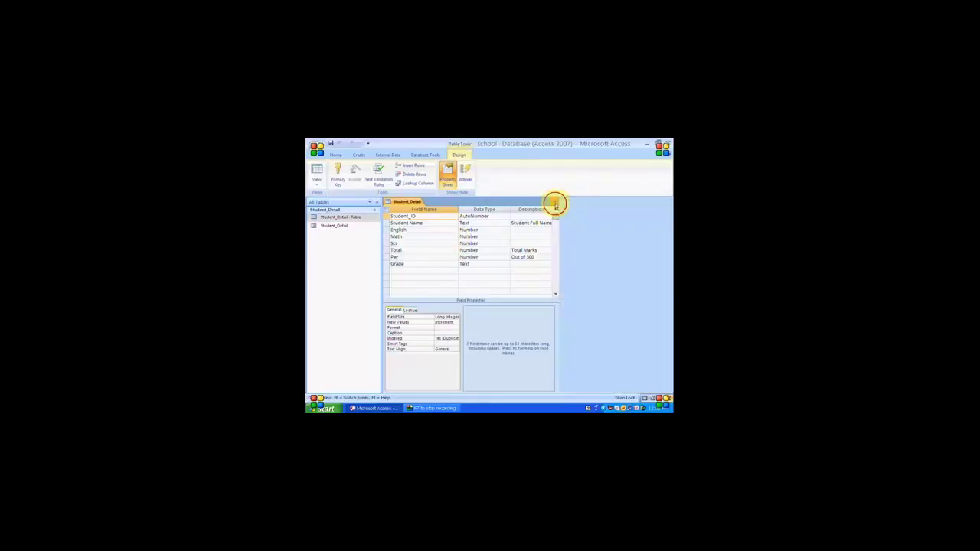
{"action": "left_click", "coordinate": [555, 203]}
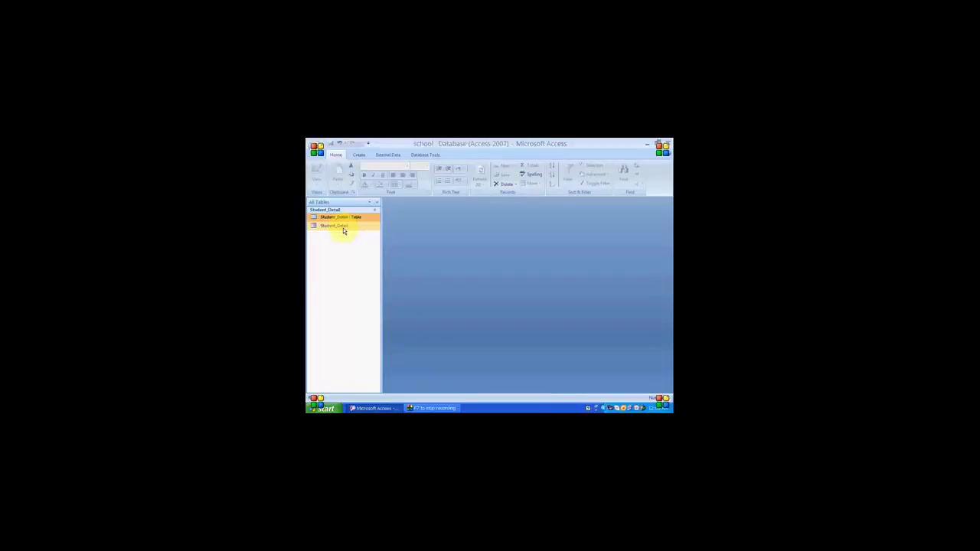
Start another table in Design view and add a Gender field with the Text data type.
{"action": "left_click", "coordinate": [359, 156]}
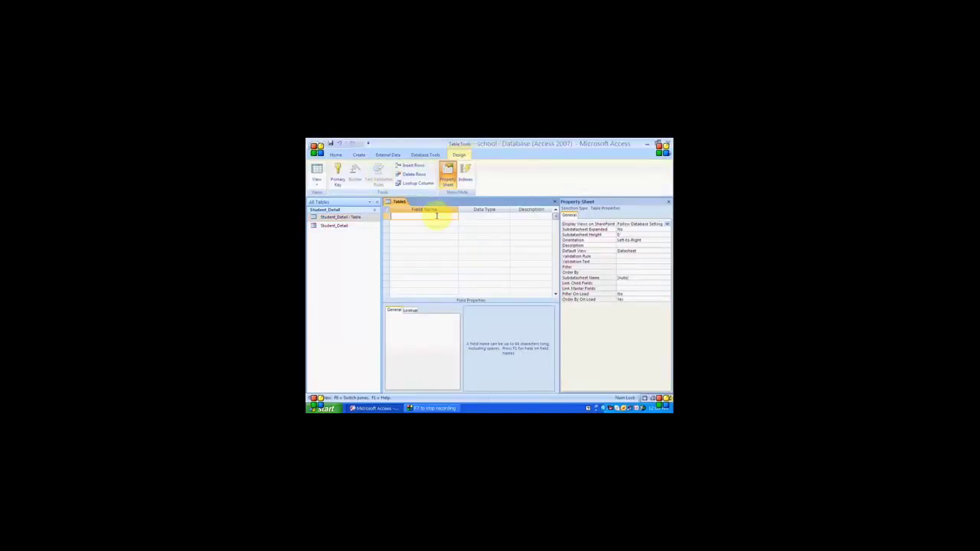
{"action": "type", "text": "nder"}
{"action": "left_click", "coordinate": [506, 218]}
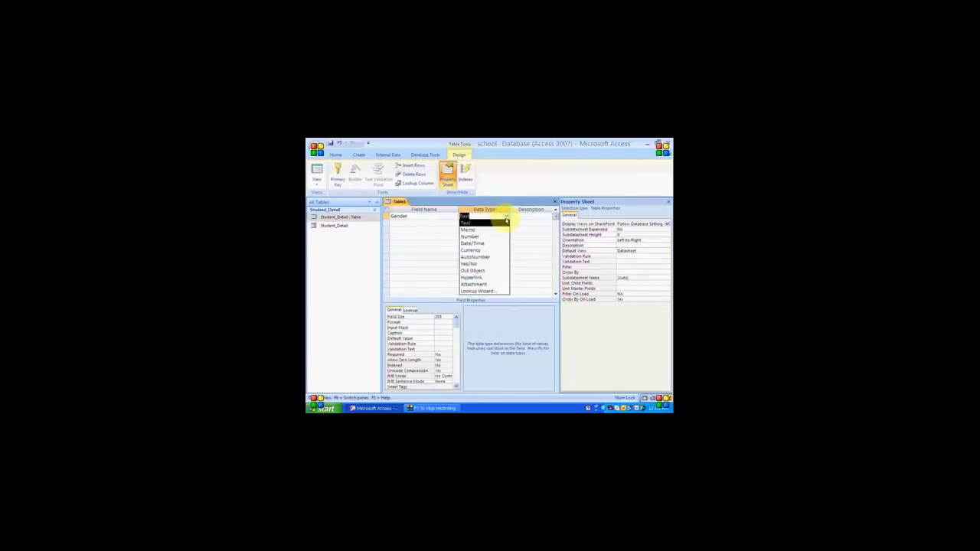
{"action": "left_click", "coordinate": [505, 219]}
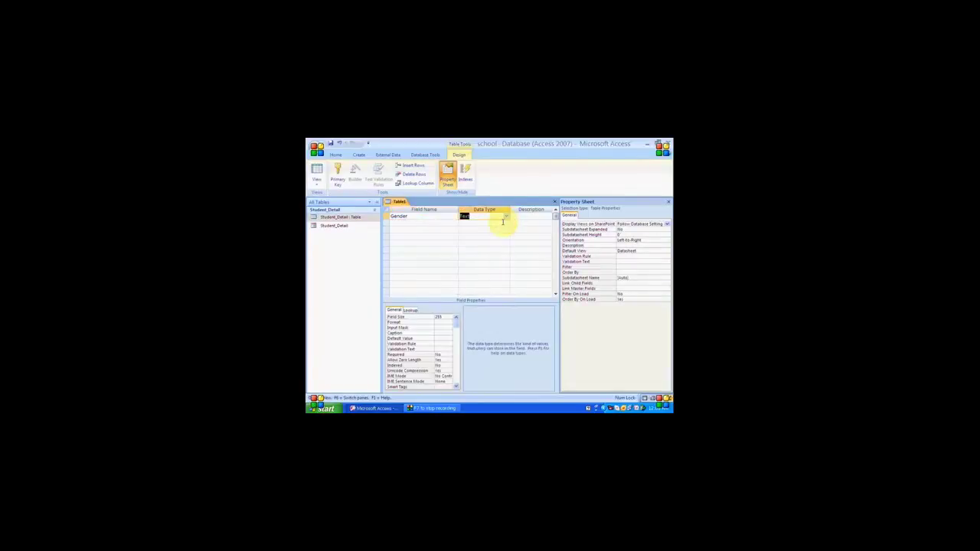
Close the new table's design, saving it as Gender without a primary key.
{"action": "left_click", "coordinate": [554, 204]}
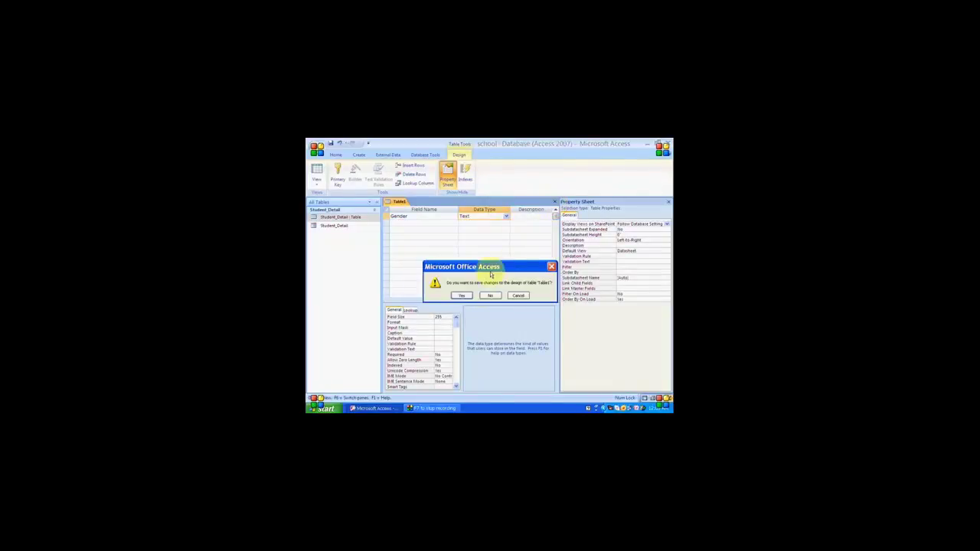
{"action": "left_click", "coordinate": [467, 297]}
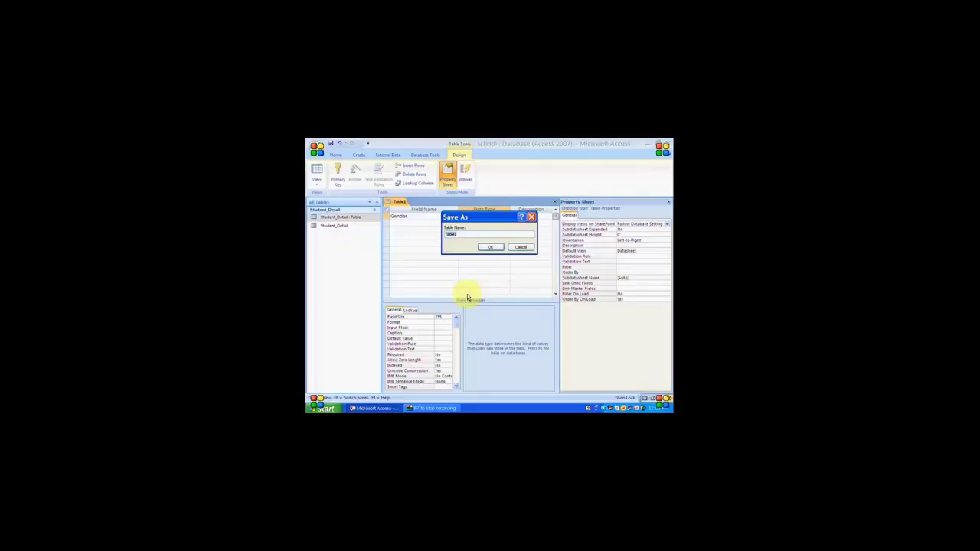
{"action": "type", "text": "S"}
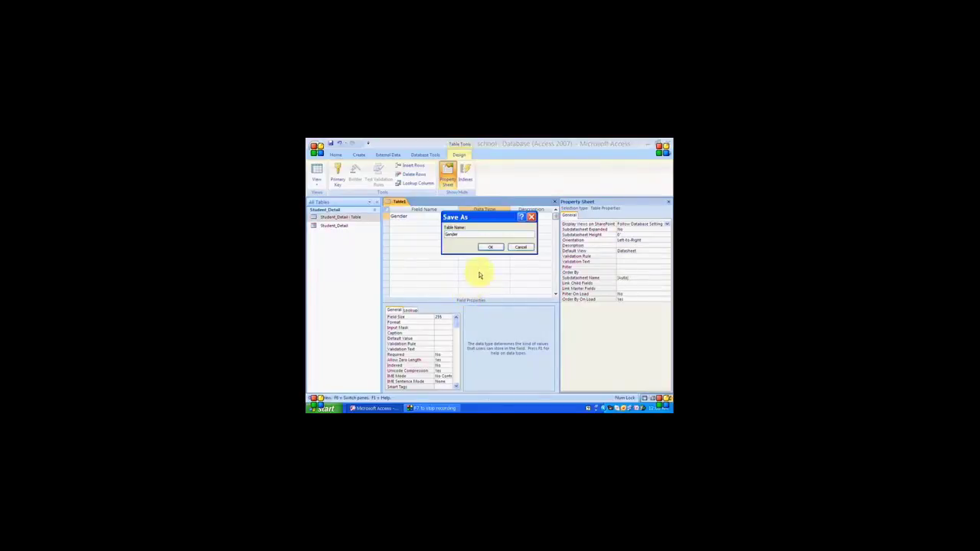
{"action": "left_click", "coordinate": [491, 246]}
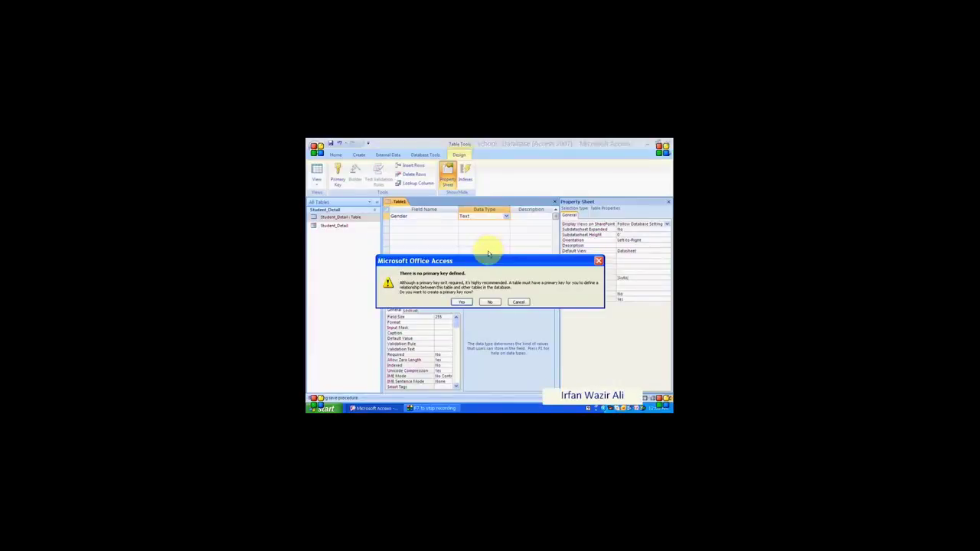
{"action": "left_click", "coordinate": [491, 302]}
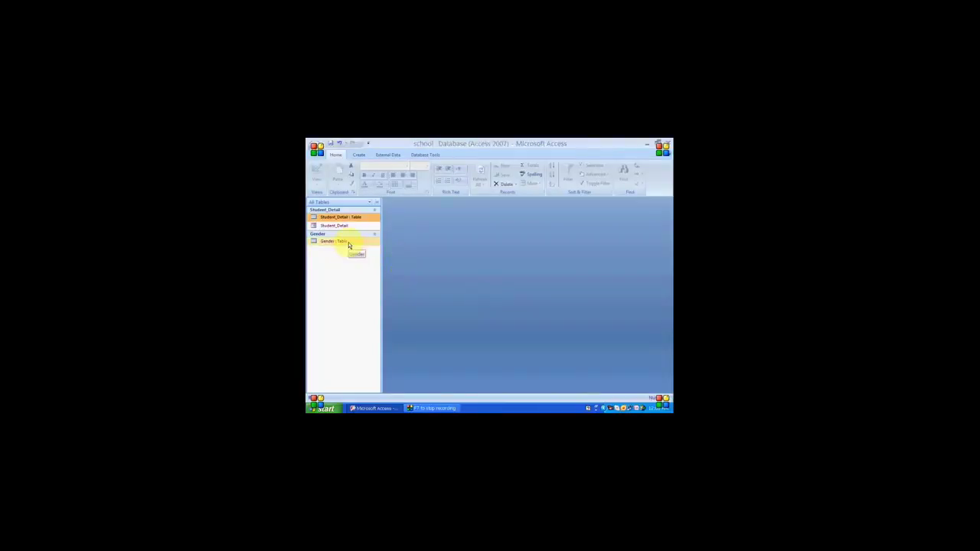
Open the Gender table, enter the records Male and Female, and close it.
{"action": "double_click", "coordinate": [349, 245]}
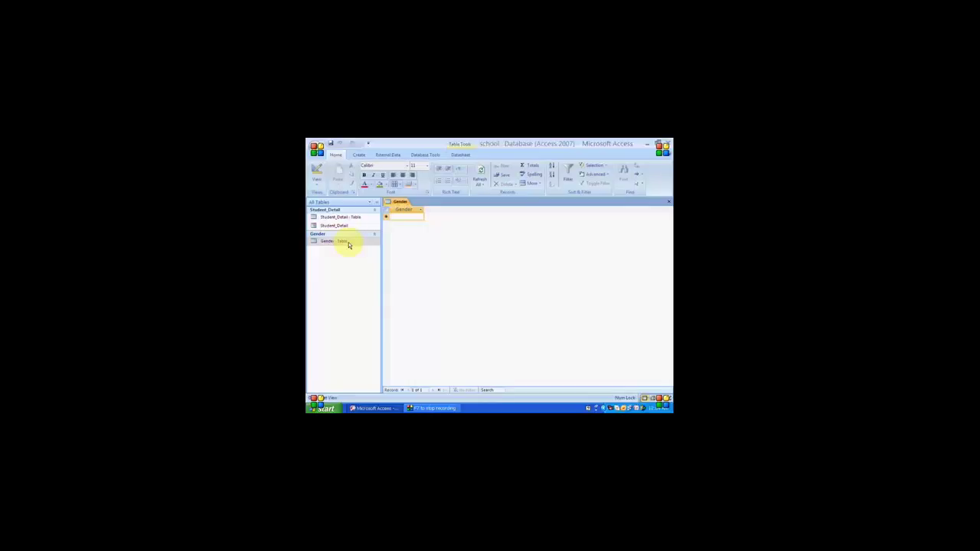
{"action": "type", "text": "Male"}
{"action": "key", "text": "Return"}
{"action": "type", "text": "Female"}
{"action": "left_click", "coordinate": [668, 204]}
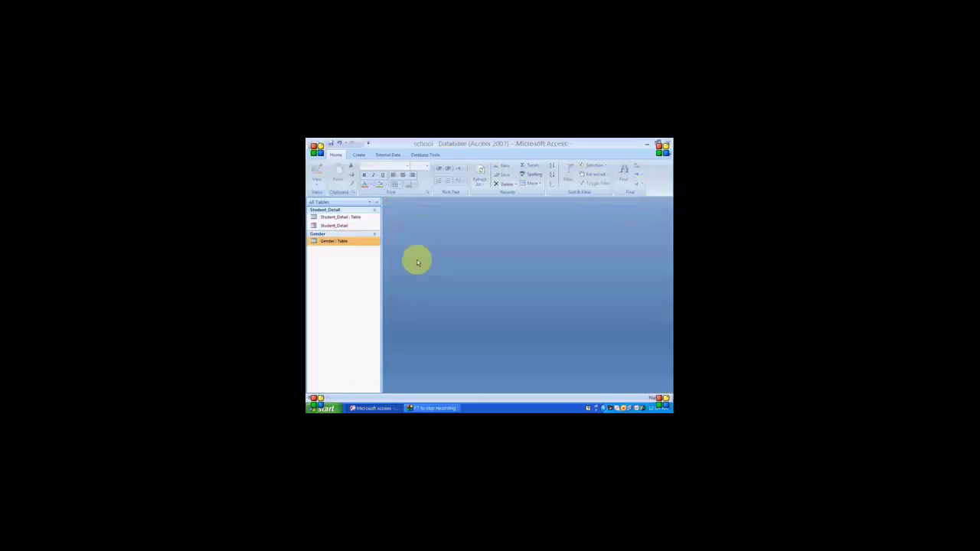
Start another table in Design view and add a Class field with the Text data type.
{"action": "left_click", "coordinate": [359, 155]}
{"action": "left_click", "coordinate": [376, 176]}
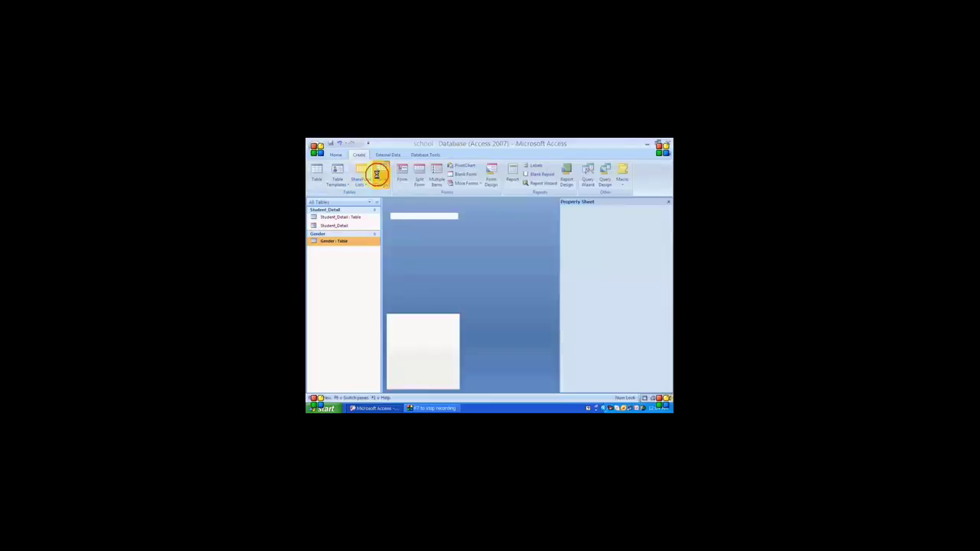
{"action": "type", "text": "Class"}
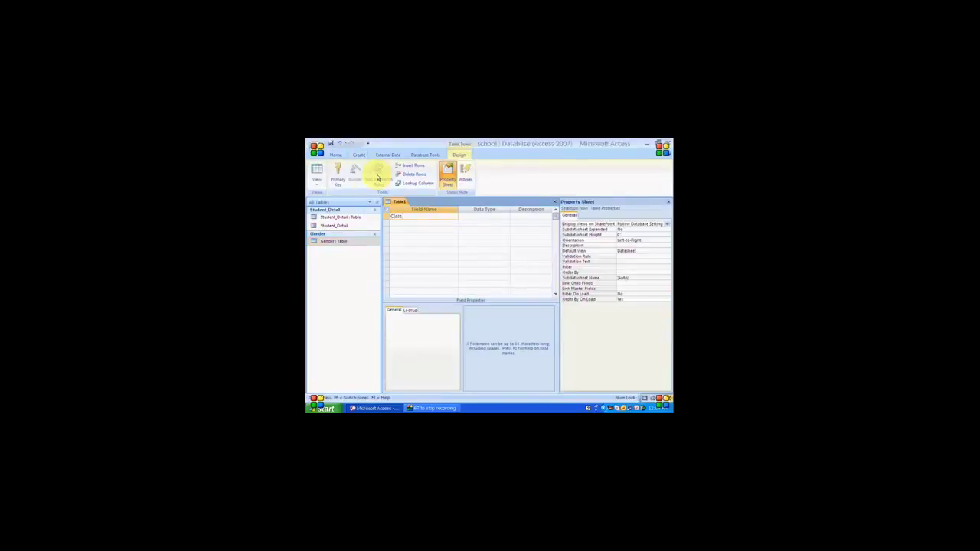
{"action": "key", "text": "Tab"}
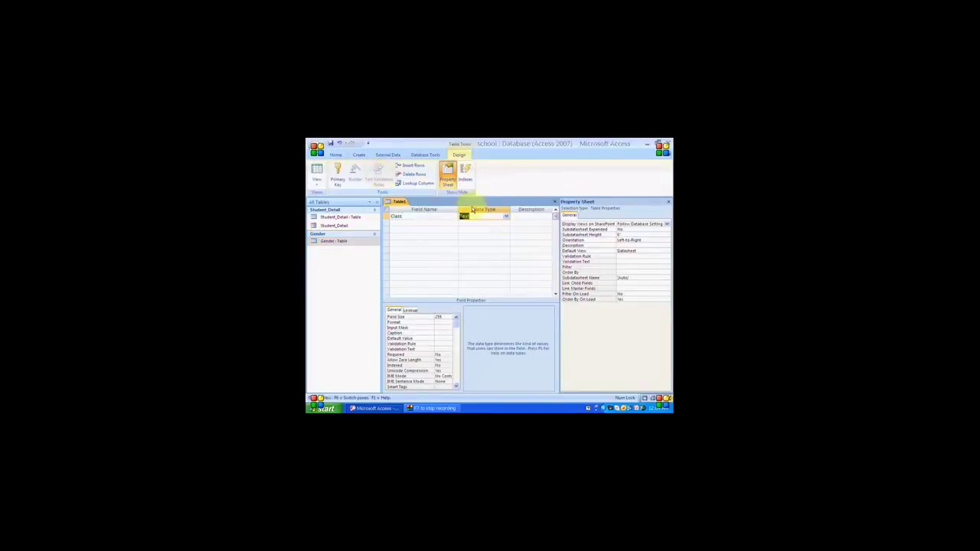
Close the new table's design, saving it as Class without a primary key.
{"action": "left_click", "coordinate": [554, 202]}
{"action": "left_click", "coordinate": [462, 296]}
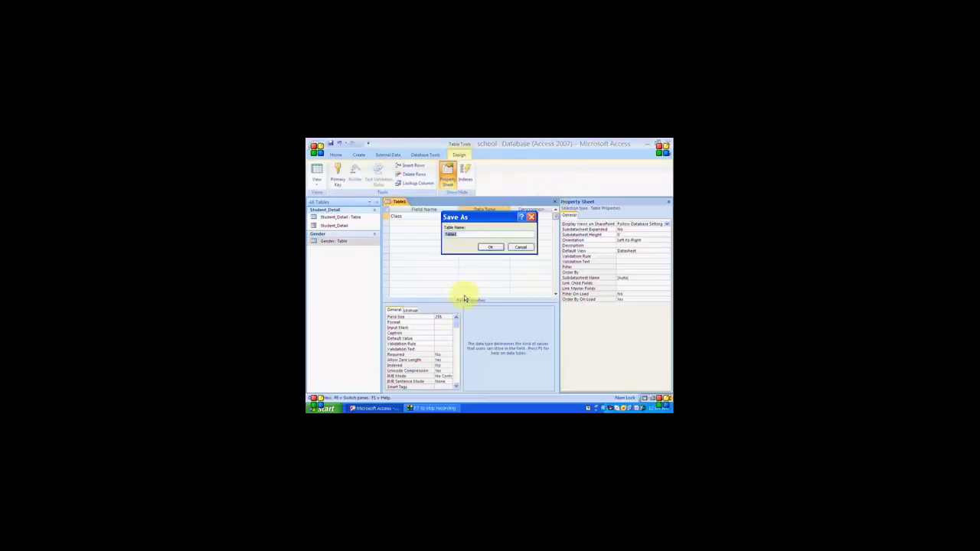
{"action": "type", "text": "Class"}
{"action": "left_click", "coordinate": [490, 247]}
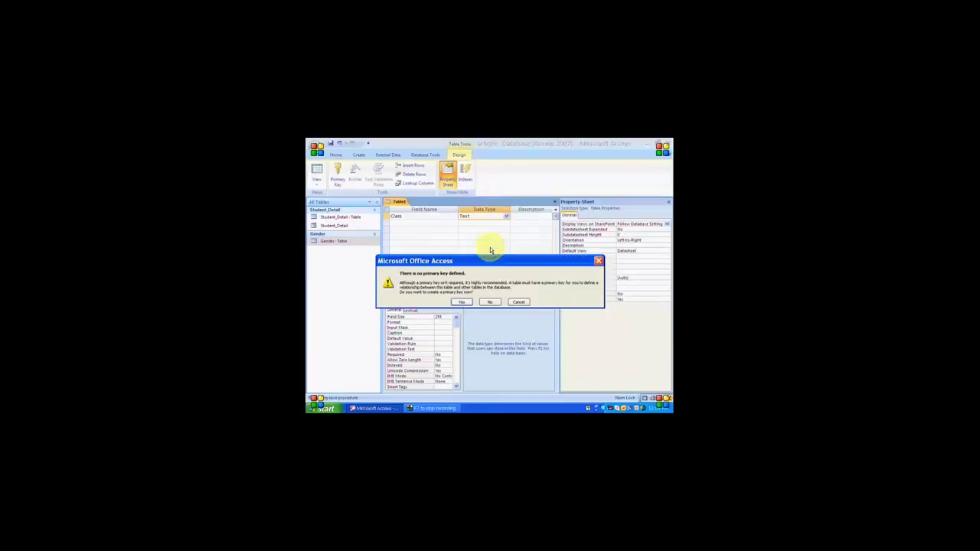
{"action": "left_click", "coordinate": [490, 302]}
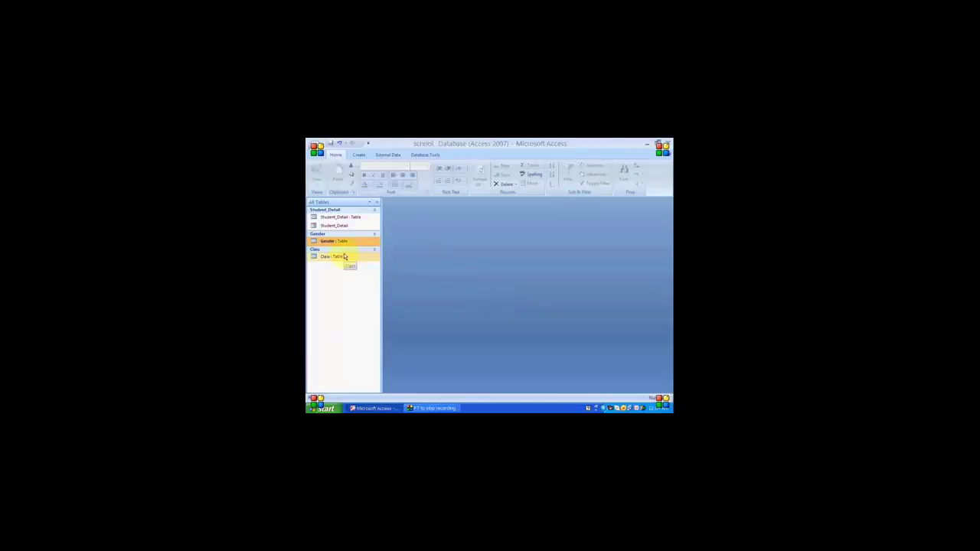
Open the Class table, enter the records 1 through 10 in the Class field, and close it.
{"action": "double_click", "coordinate": [342, 257]}
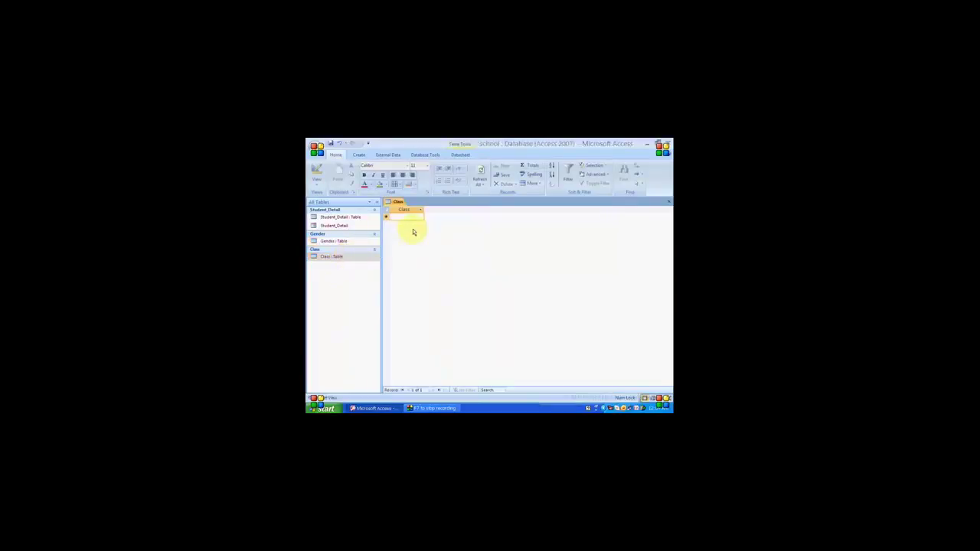
{"action": "type", "text": "1"}
{"action": "key", "text": "Return"}
{"action": "type", "text": "2"}
{"action": "key", "text": "Return"}
{"action": "type", "text": "3"}
{"action": "key", "text": "Return"}
{"action": "type", "text": "4"}
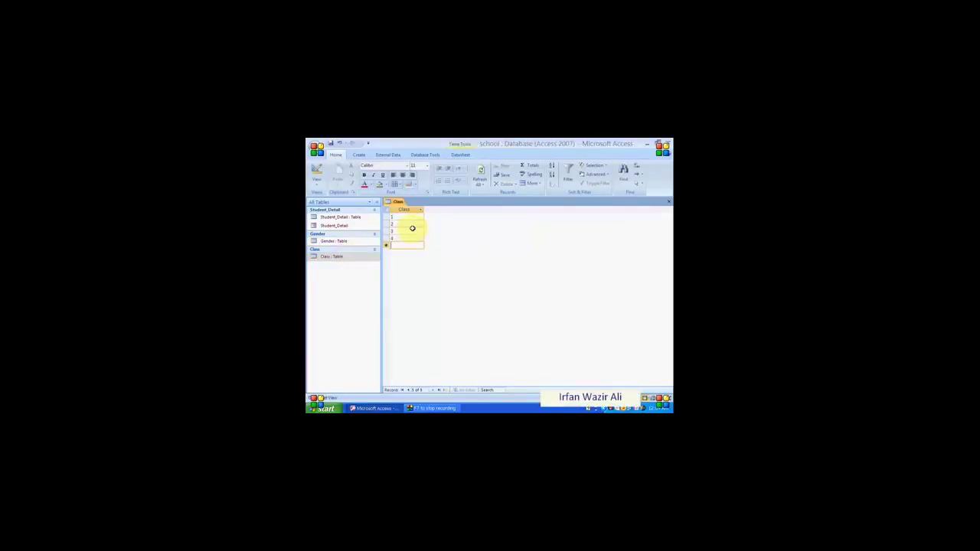
{"action": "key", "text": "Return"}
{"action": "type", "text": "5"}
{"action": "key", "text": "Return"}
{"action": "type", "text": "6"}
{"action": "key", "text": "Return"}
{"action": "type", "text": "7"}
{"action": "key", "text": "Return"}
{"action": "type", "text": "8"}
{"action": "key", "text": "Return"}
{"action": "type", "text": "9"}
{"action": "key", "text": "Return"}
{"action": "type", "text": "10"}
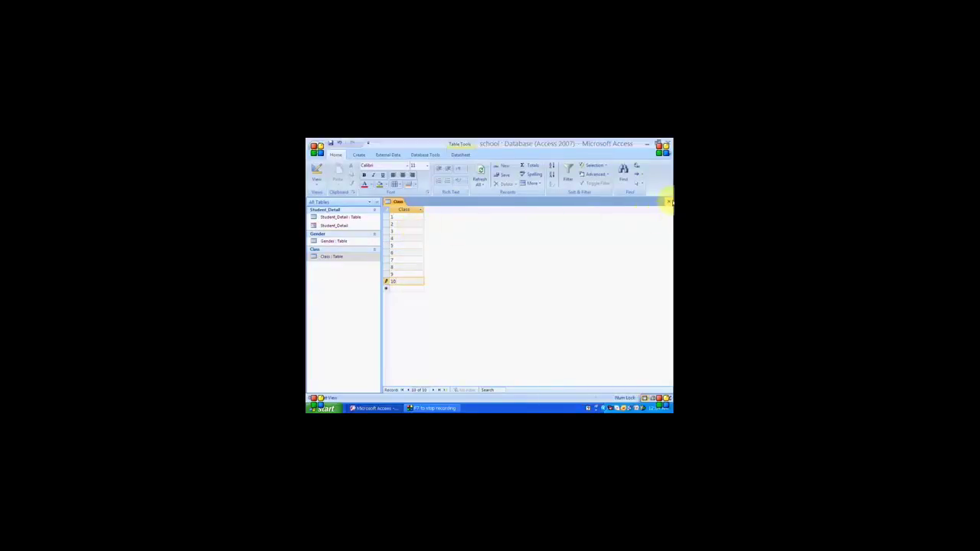
{"action": "left_click", "coordinate": [667, 202]}
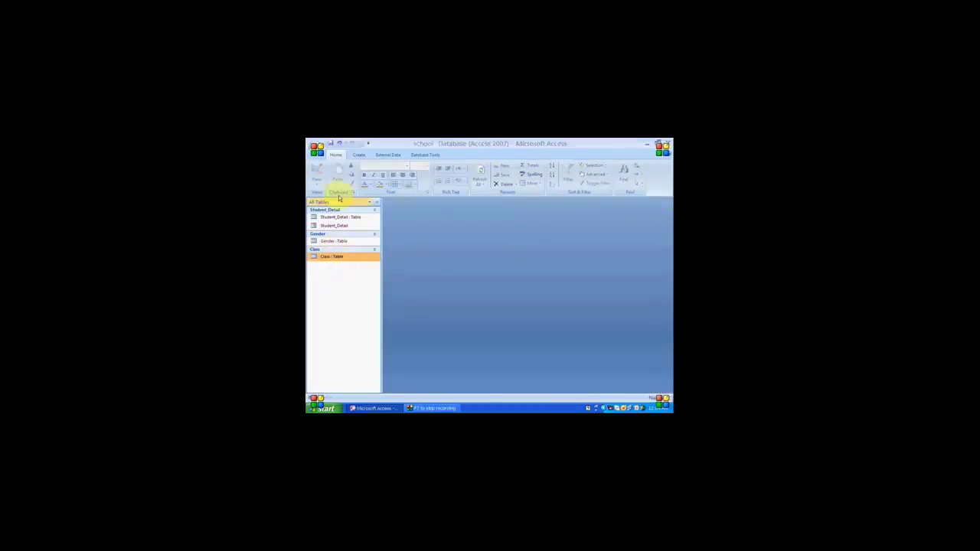
Start another table in Design view and add a Section field with the Text data type.
{"action": "left_click", "coordinate": [358, 156]}
{"action": "left_click", "coordinate": [376, 176]}
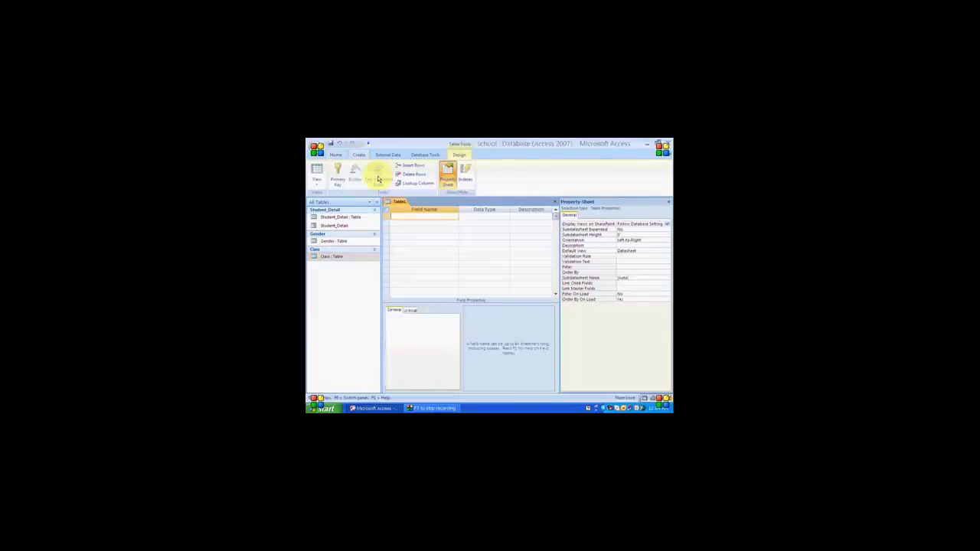
{"action": "type", "text": "Section"}
{"action": "key", "text": "Tab"}
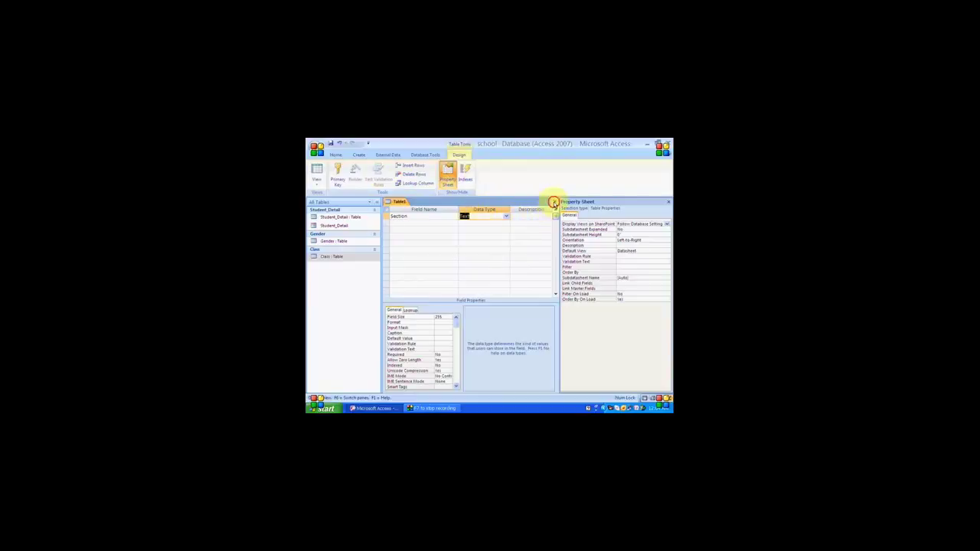
Close the new table's design, saving it as Section without a primary key.
{"action": "left_click", "coordinate": [555, 202]}
{"action": "key", "text": "Return"}
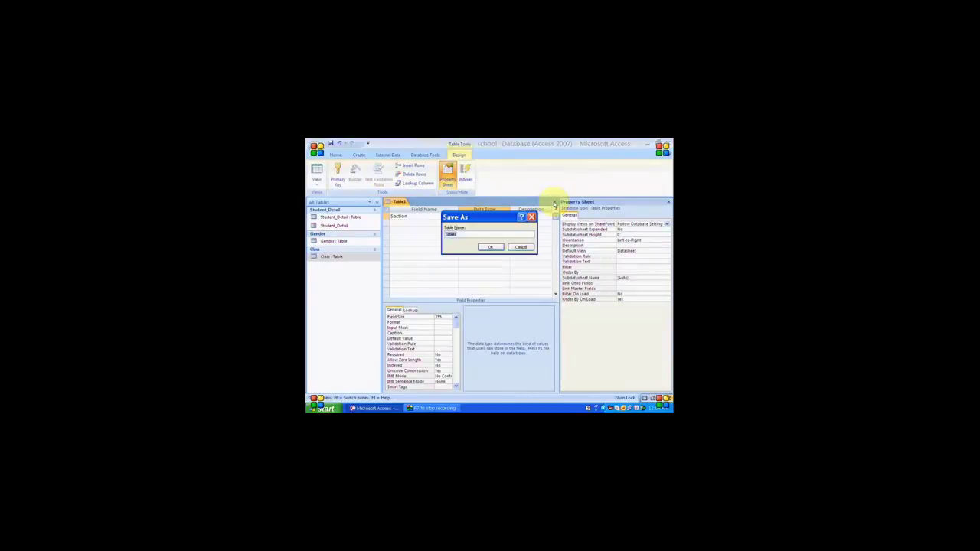
{"action": "type", "text": "Section"}
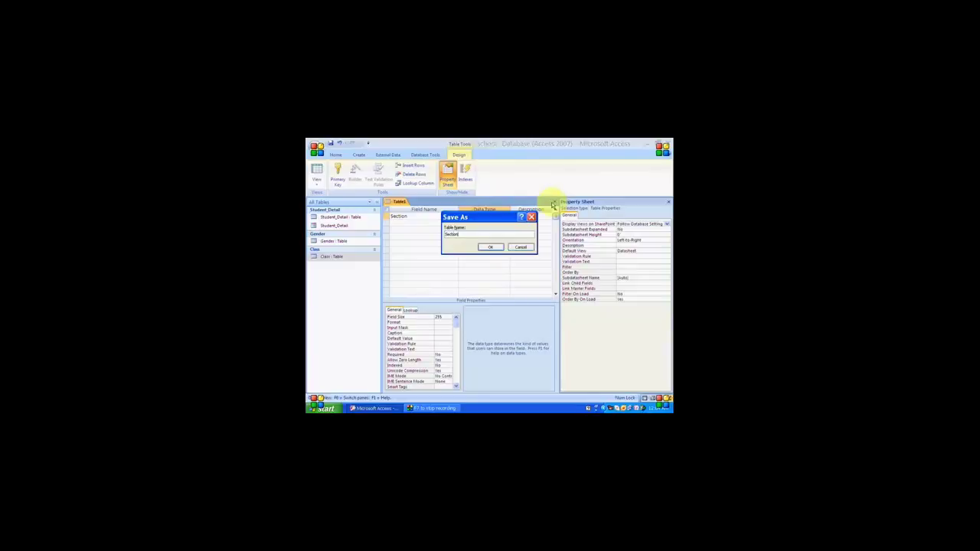
{"action": "left_click", "coordinate": [491, 247]}
{"action": "left_click", "coordinate": [494, 303]}
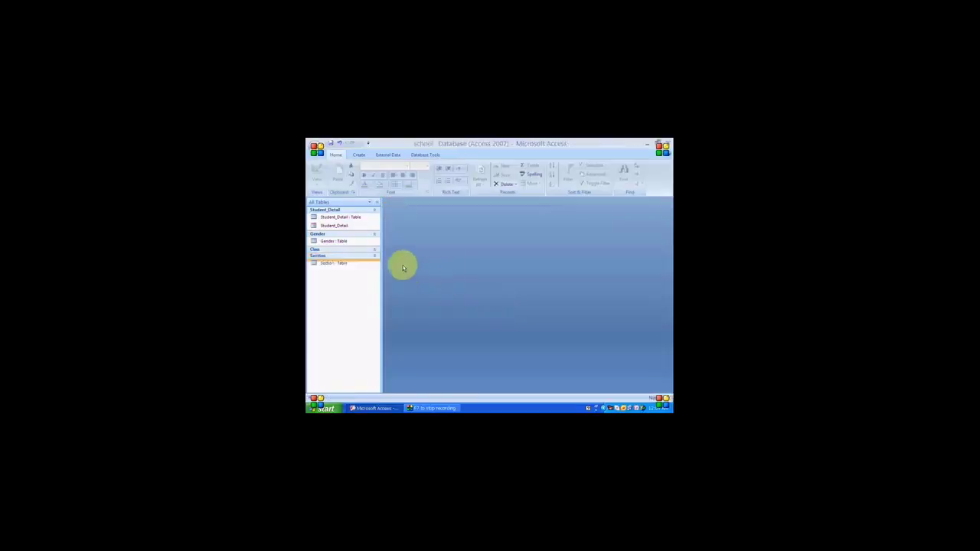
Open the Section table, enter the records A, B, C and D, and close it.
{"action": "double_click", "coordinate": [344, 272]}
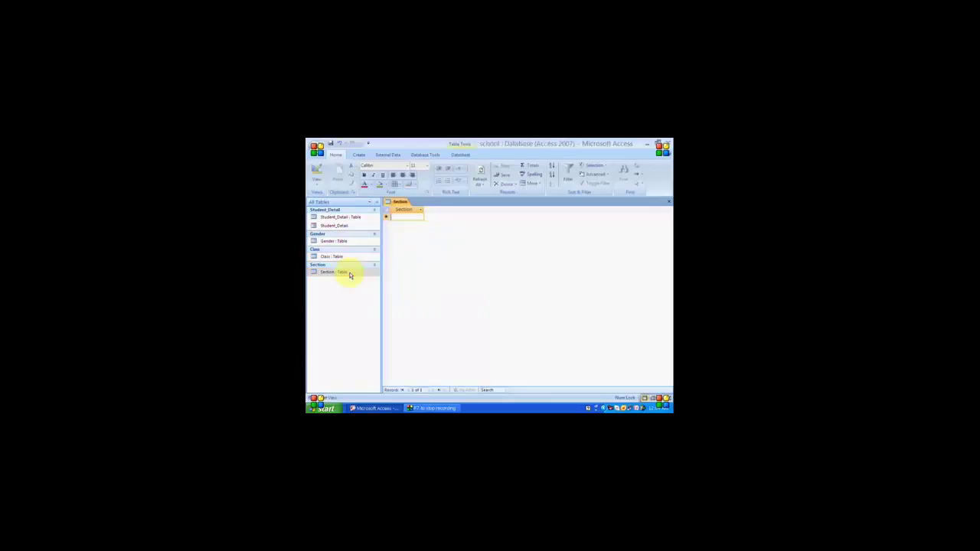
{"action": "key", "text": "Caps_Lock"}
{"action": "type", "text": "A"}
{"action": "key", "text": "Return"}
{"action": "type", "text": "B"}
{"action": "key", "text": "Return"}
{"action": "type", "text": "C"}
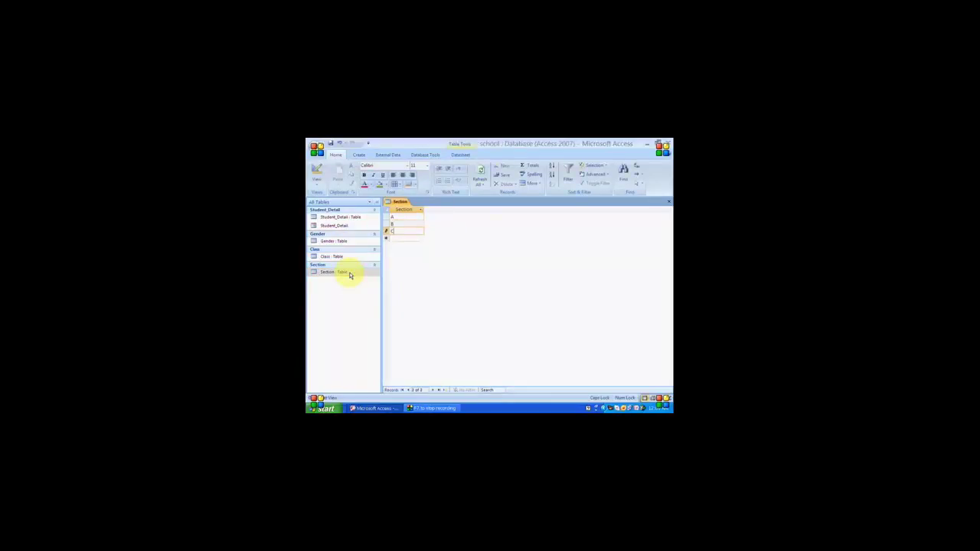
{"action": "key", "text": "Return"}
{"action": "type", "text": "D"}
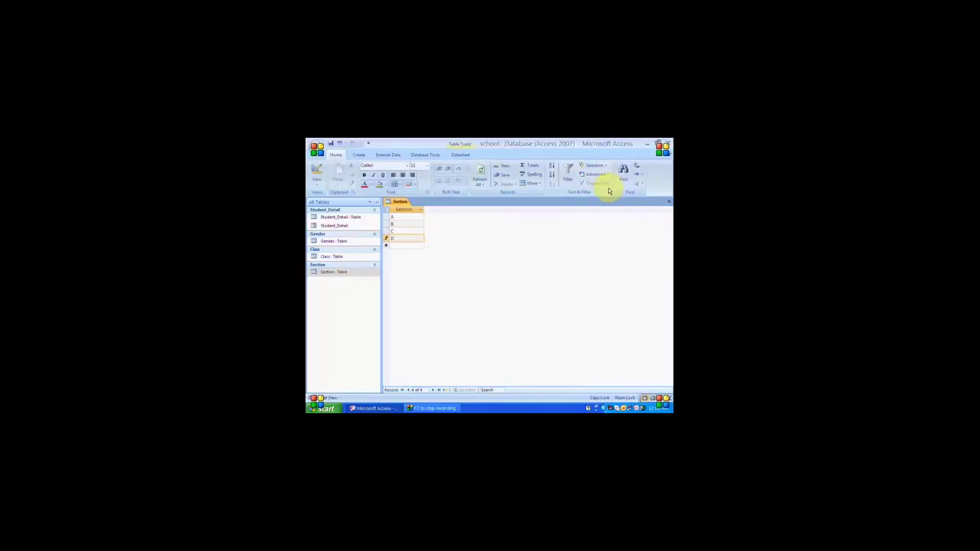
{"action": "left_click", "coordinate": [667, 203]}
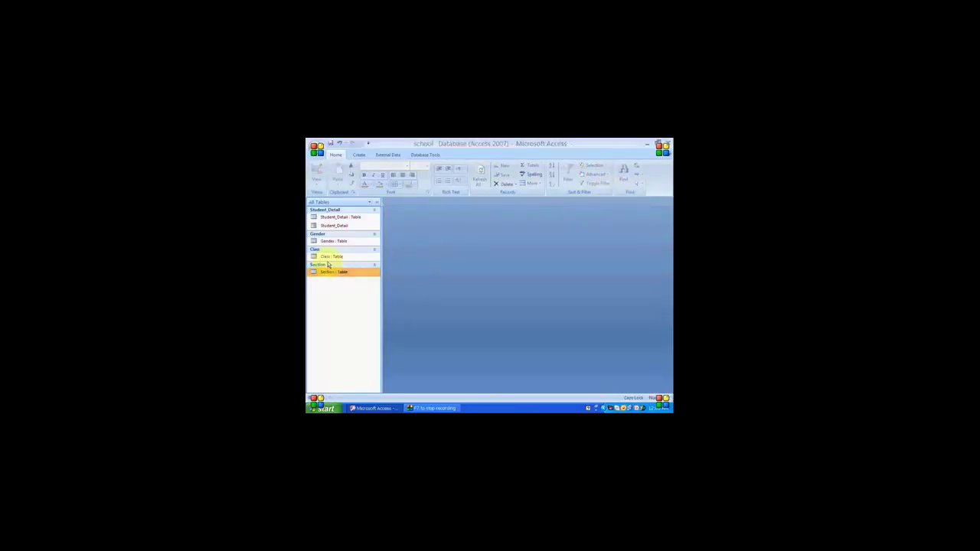
Open the Student_Detail table in Design view and insert a Gender field with the Text data type above English.
{"action": "right_click", "coordinate": [349, 219]}
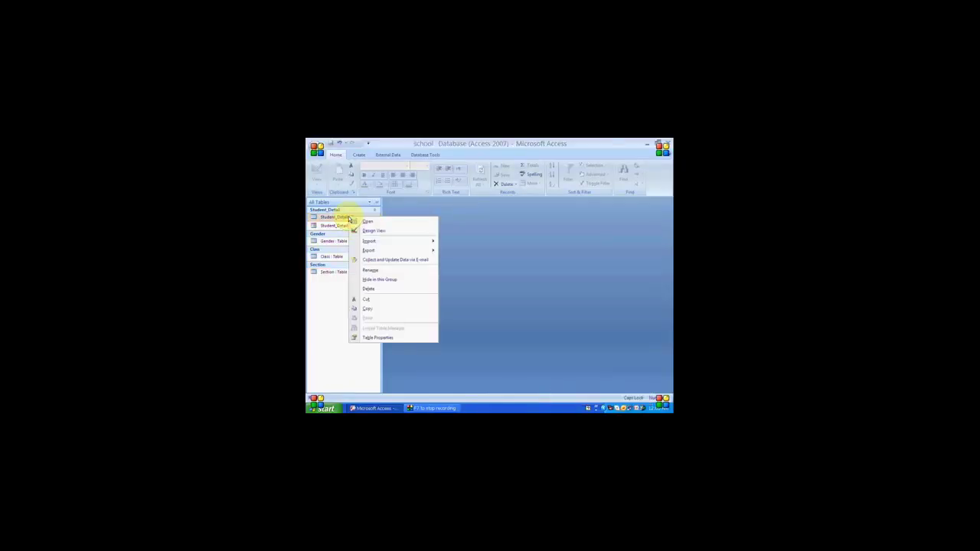
{"action": "left_click", "coordinate": [369, 230]}
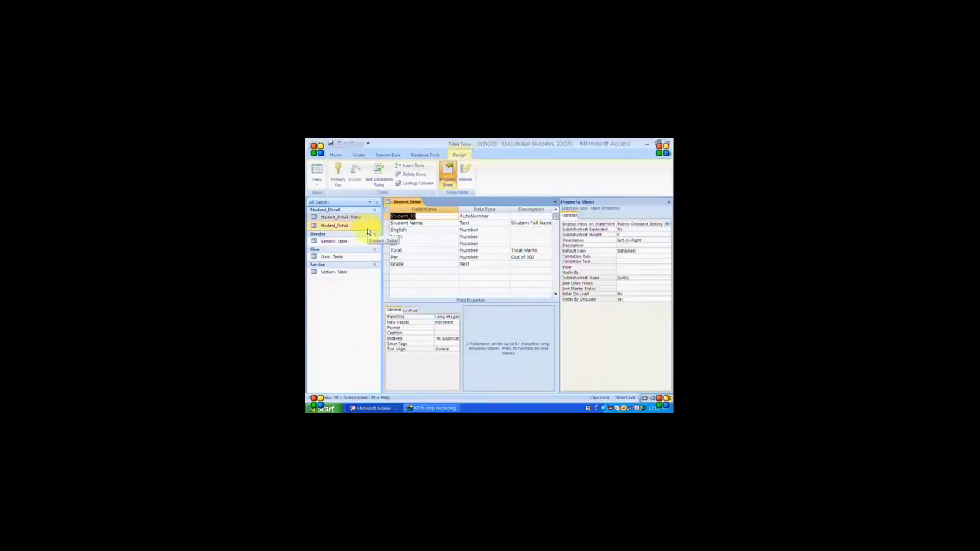
{"action": "left_click", "coordinate": [421, 230]}
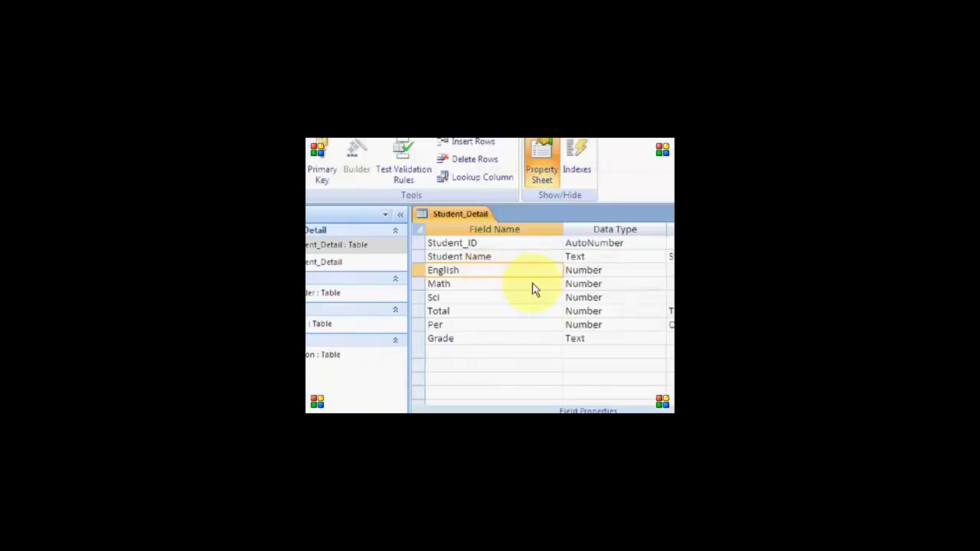
{"action": "right_click", "coordinate": [418, 271]}
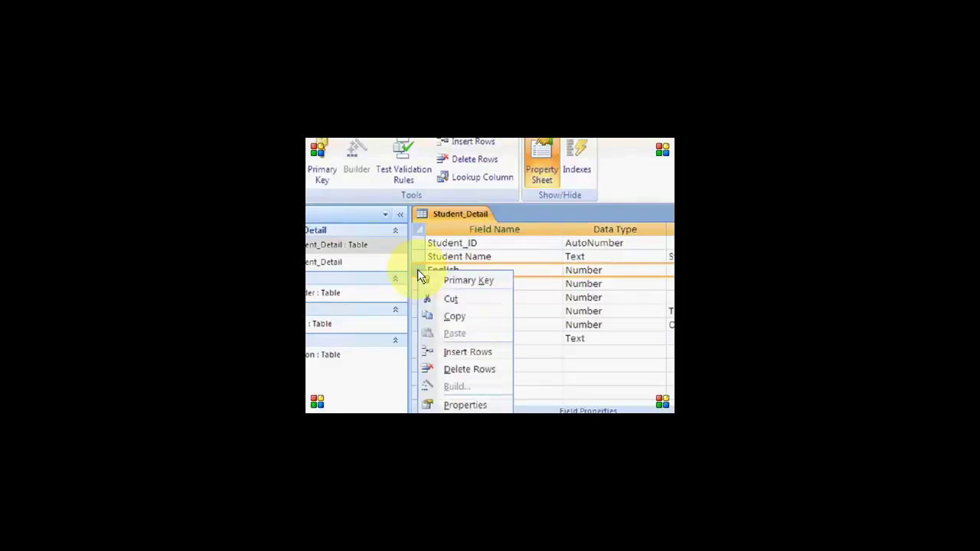
{"action": "left_click", "coordinate": [471, 352]}
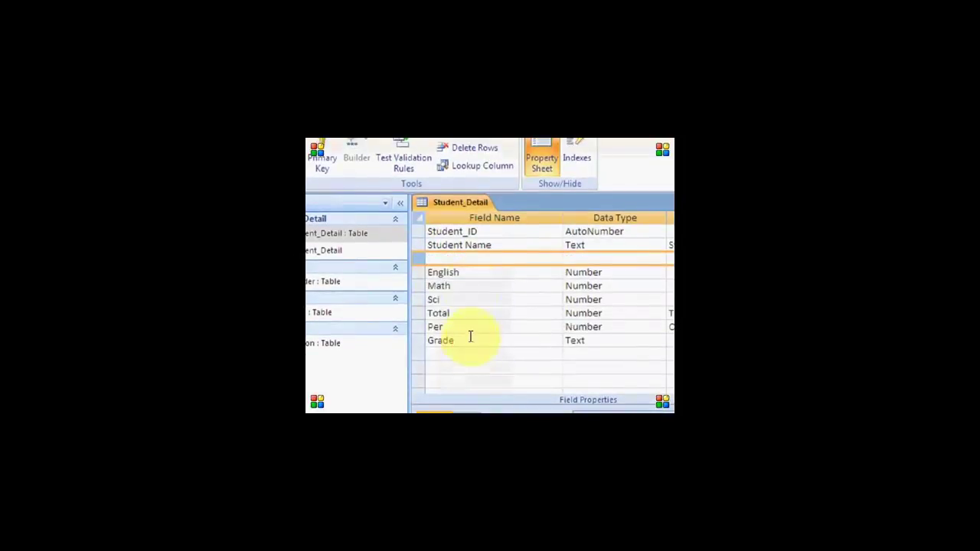
{"action": "left_click", "coordinate": [471, 258]}
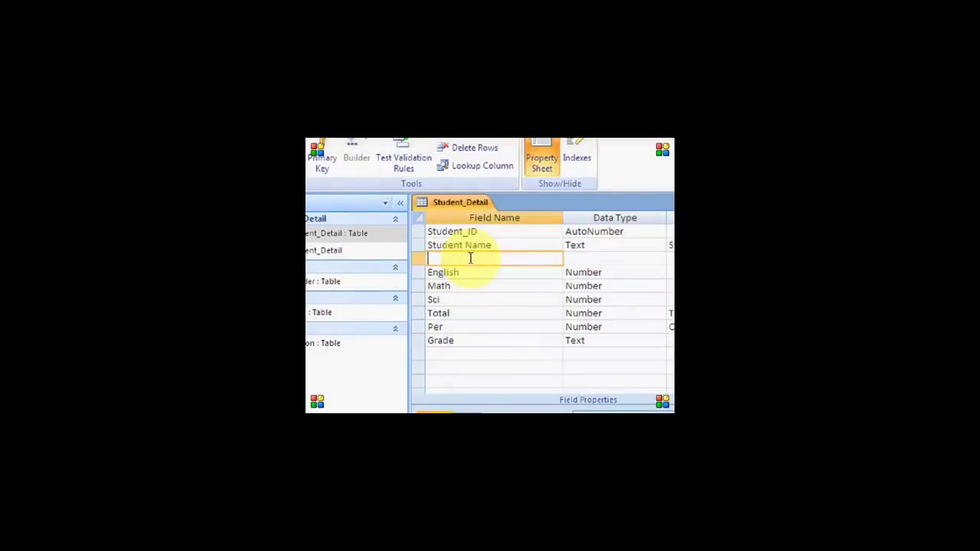
{"action": "type", "text": "gENDER"}
{"action": "key", "text": "BackSpace"}
{"action": "key", "text": "BackSpace"}
{"action": "key", "text": "BackSpace"}
{"action": "key", "text": "BackSpace"}
{"action": "key", "text": "BackSpace"}
{"action": "key", "text": "BackSpace"}
{"action": "type", "text": "Gender"}
{"action": "key", "text": "Tab"}
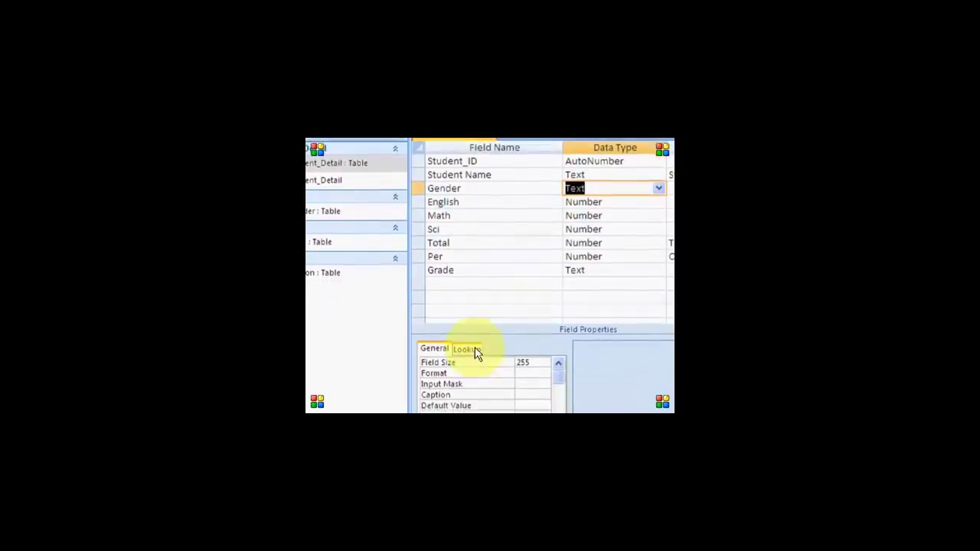
Make the Gender field a Combo Box lookup of type Table/Query with the Gender table as row source, and close the design with changes saved.
{"action": "left_click", "coordinate": [475, 361]}
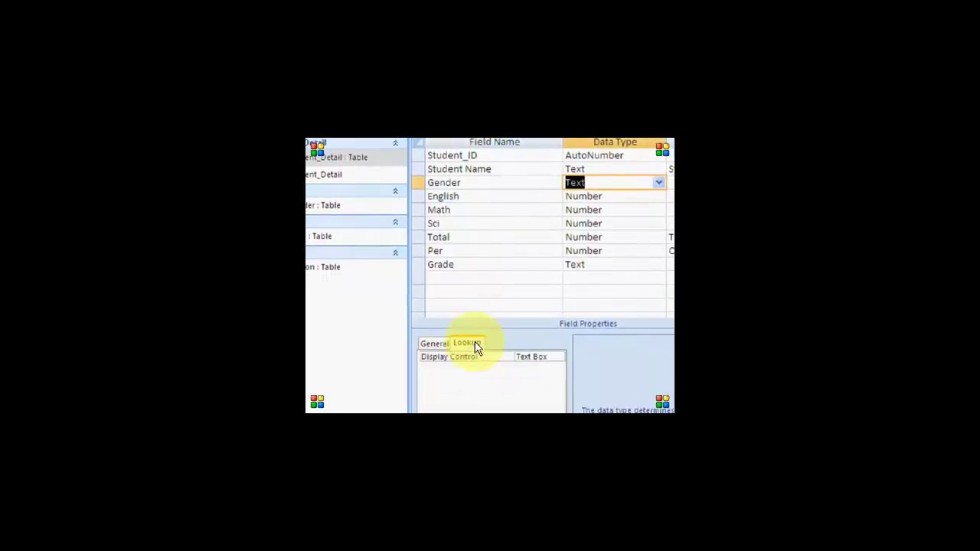
{"action": "left_click", "coordinate": [557, 351]}
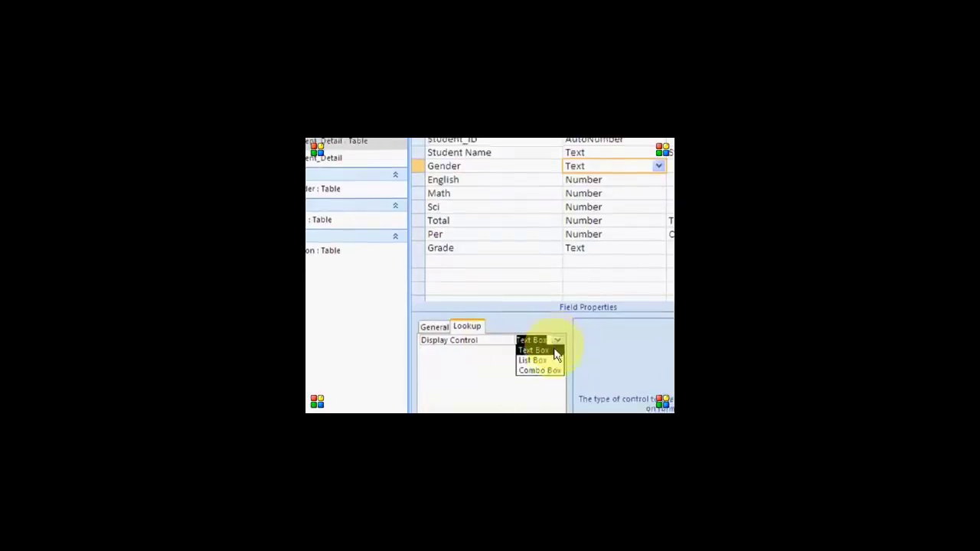
{"action": "left_click", "coordinate": [542, 371]}
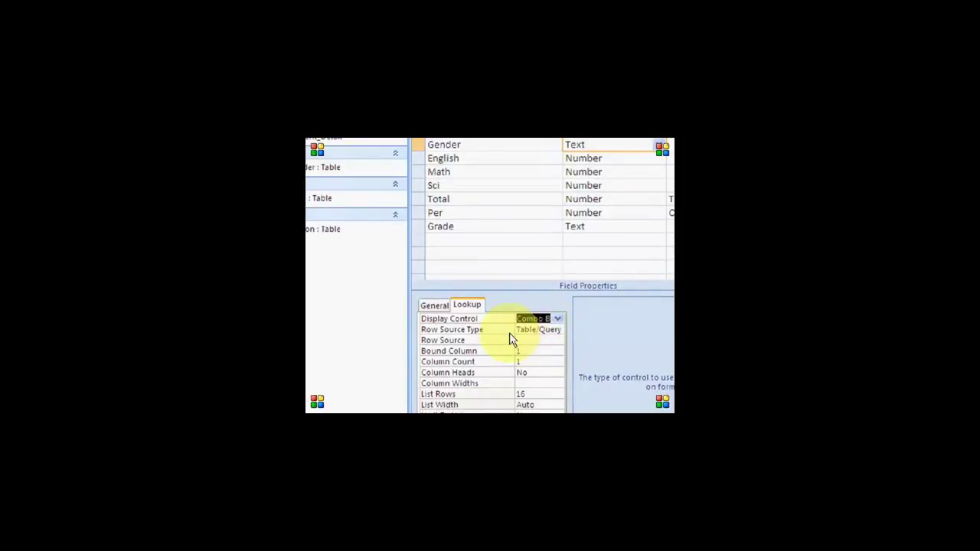
{"action": "left_click", "coordinate": [558, 331]}
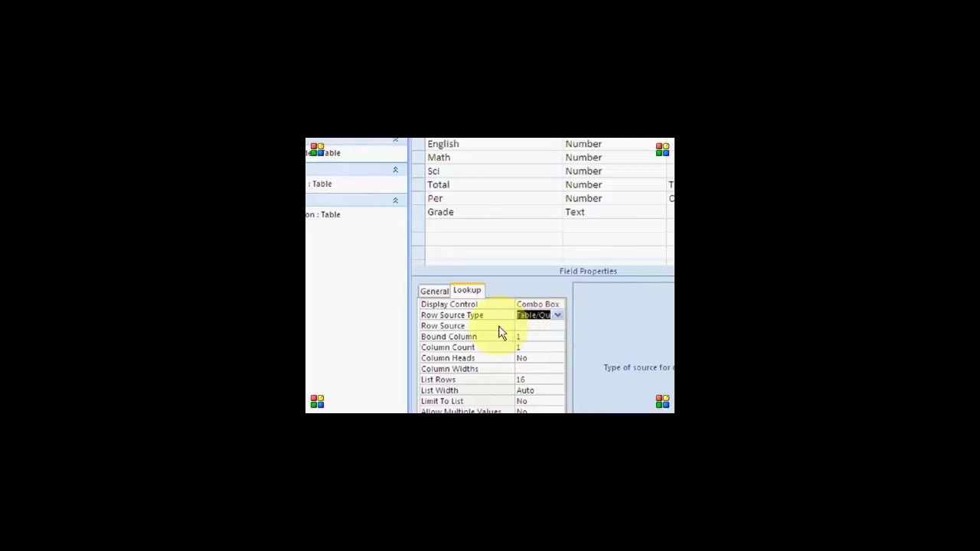
{"action": "left_click", "coordinate": [541, 326]}
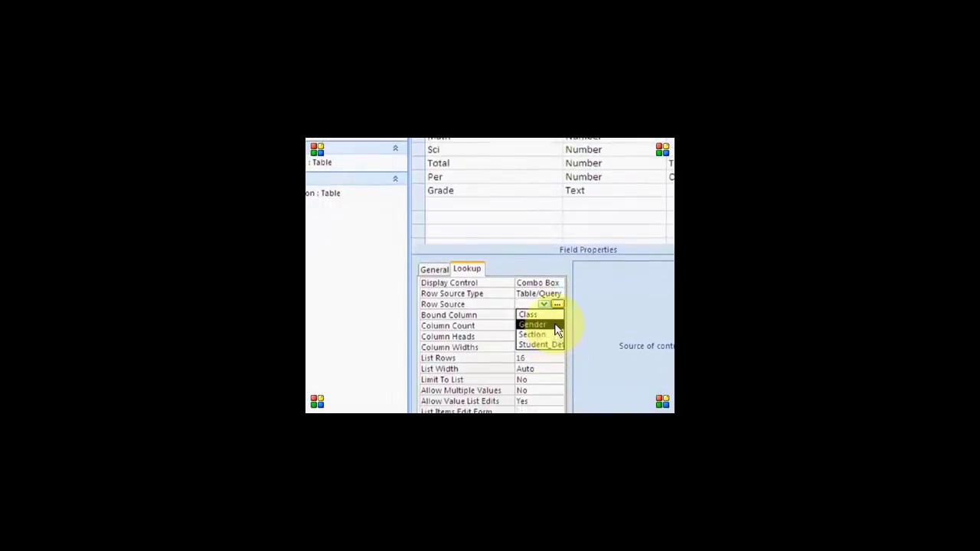
{"action": "left_click", "coordinate": [555, 325]}
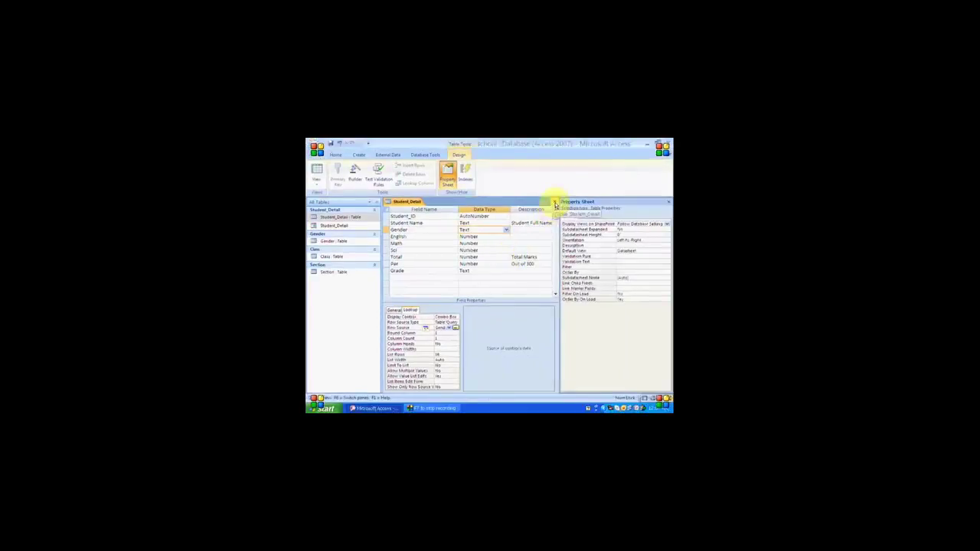
{"action": "left_click", "coordinate": [556, 205]}
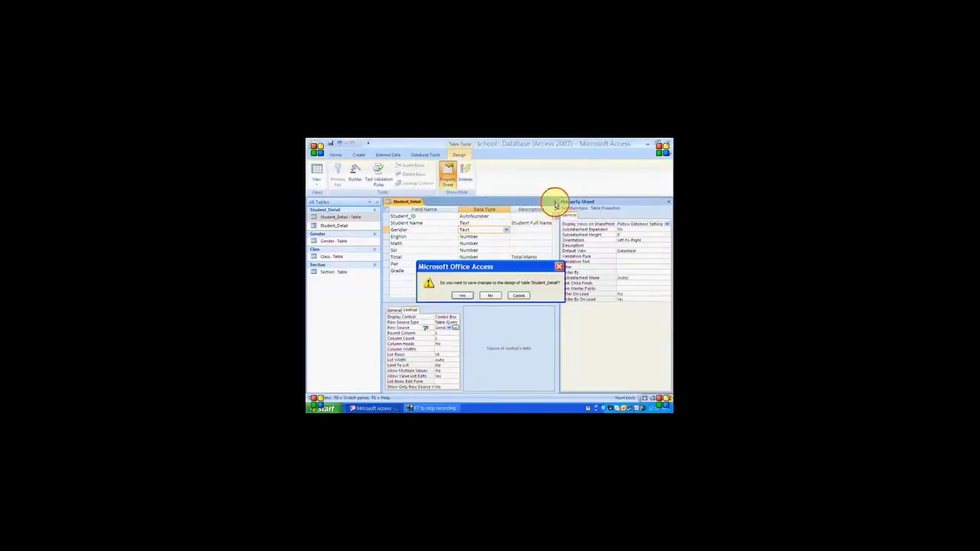
{"action": "left_click", "coordinate": [467, 297]}
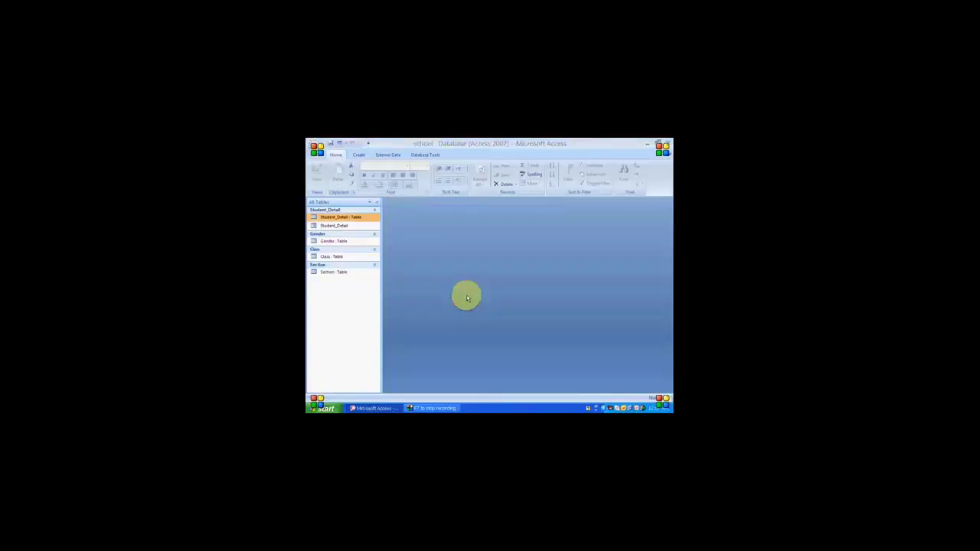
Open the Student_Detail table, set Gender to Male for all six student records, and close the table.
{"action": "double_click", "coordinate": [357, 218]}
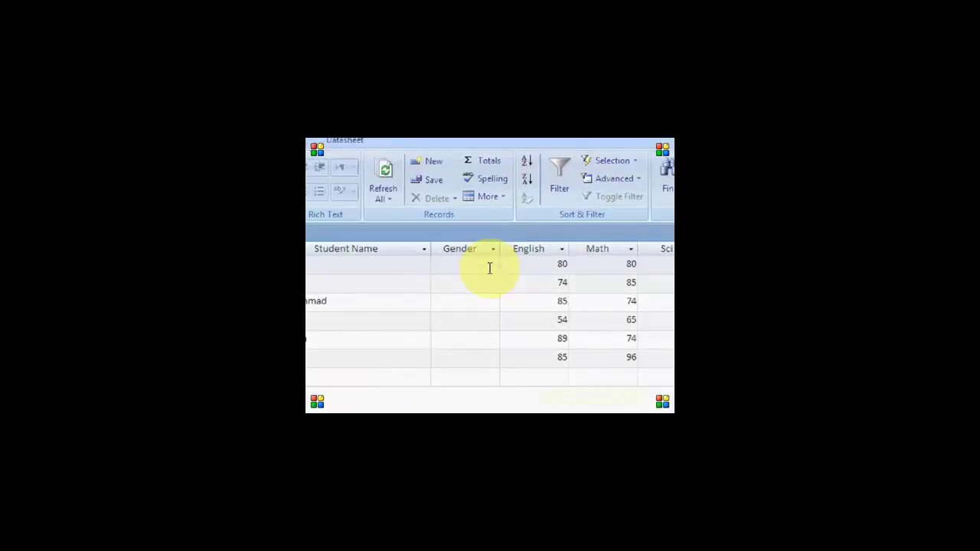
{"action": "left_click", "coordinate": [490, 267]}
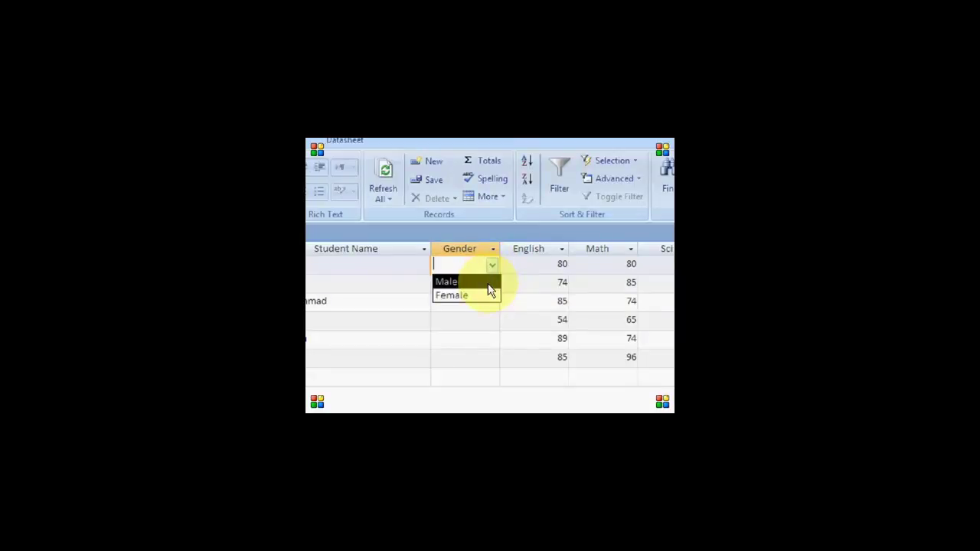
{"action": "left_click", "coordinate": [489, 282]}
{"action": "left_click", "coordinate": [492, 283]}
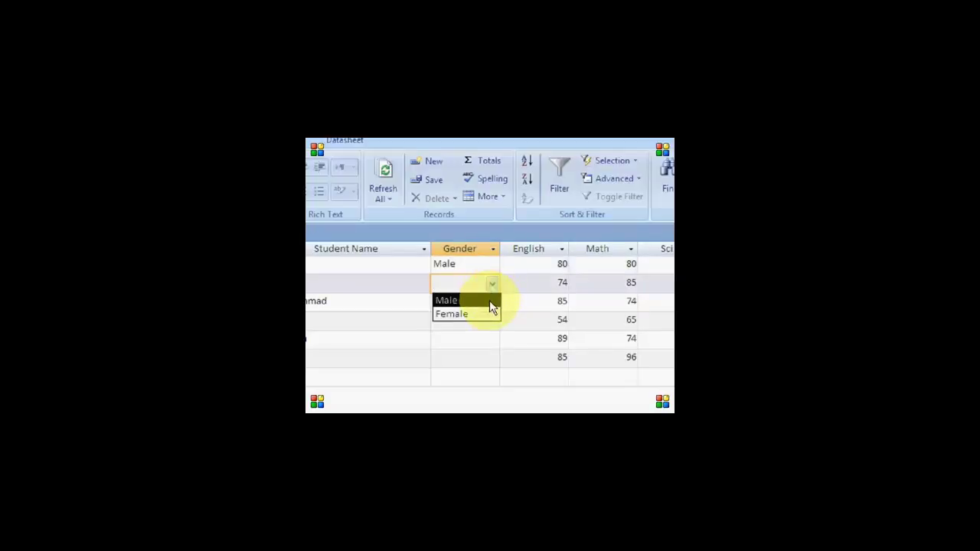
{"action": "left_click", "coordinate": [489, 300]}
{"action": "left_click", "coordinate": [492, 301]}
{"action": "left_click", "coordinate": [487, 321]}
{"action": "left_click", "coordinate": [491, 320]}
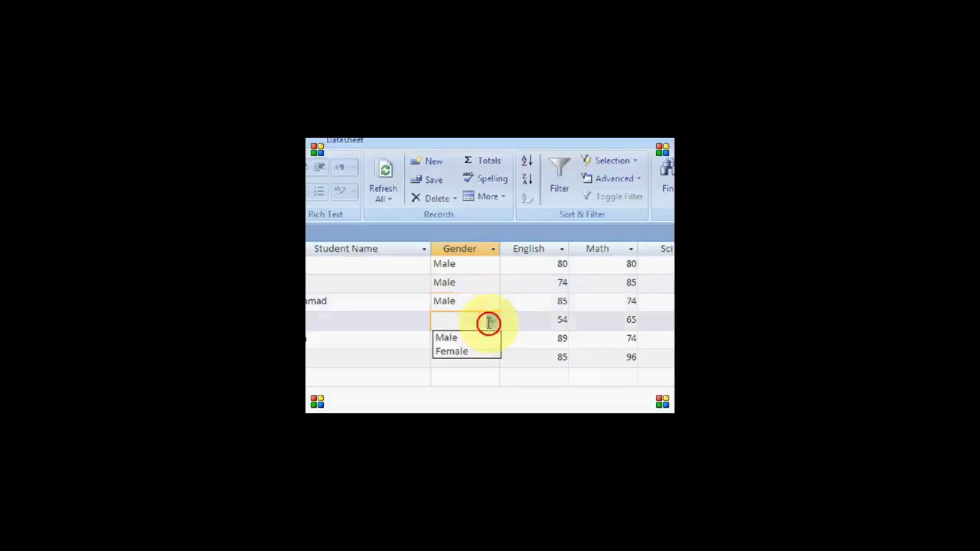
{"action": "left_click", "coordinate": [488, 342]}
{"action": "left_click", "coordinate": [491, 339]}
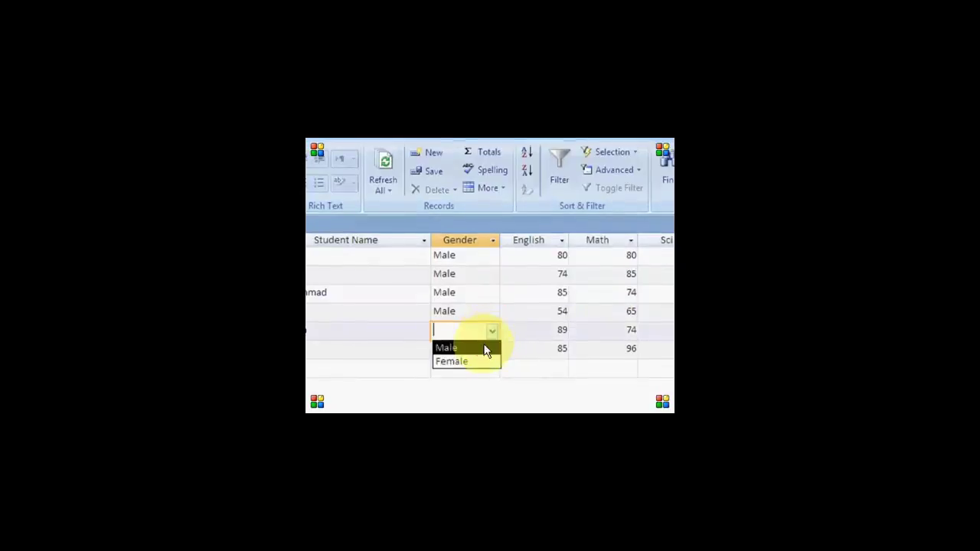
{"action": "left_click", "coordinate": [484, 354]}
{"action": "left_click", "coordinate": [484, 343]}
{"action": "left_click", "coordinate": [481, 355]}
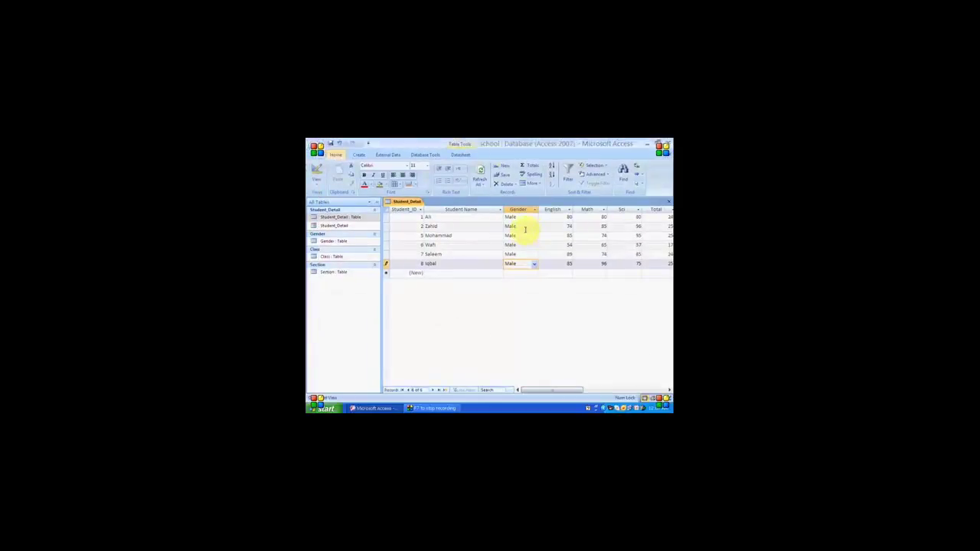
{"action": "left_click", "coordinate": [668, 204]}
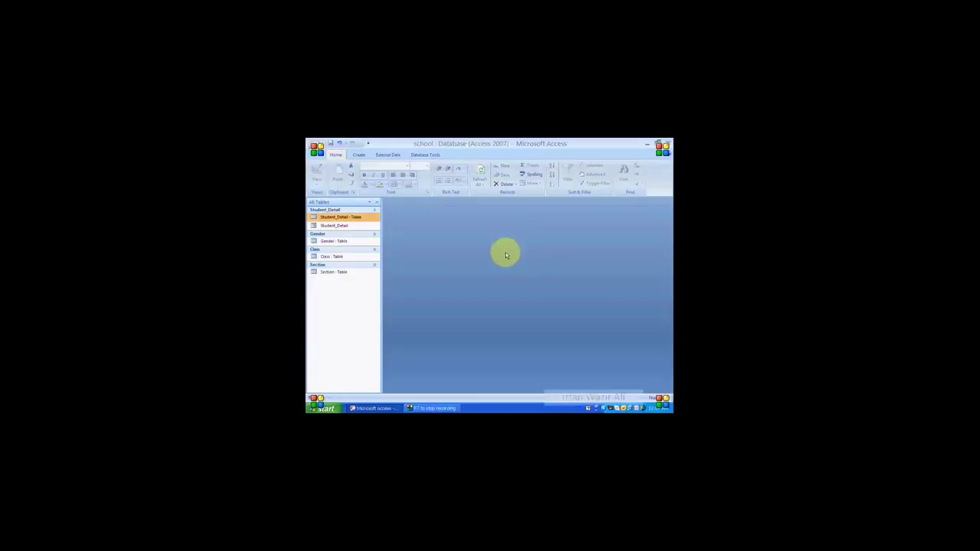
Open the Student_Detail table in Design view and insert a Class field with the Text data type above English.
{"action": "right_click", "coordinate": [357, 217]}
{"action": "left_click", "coordinate": [376, 232]}
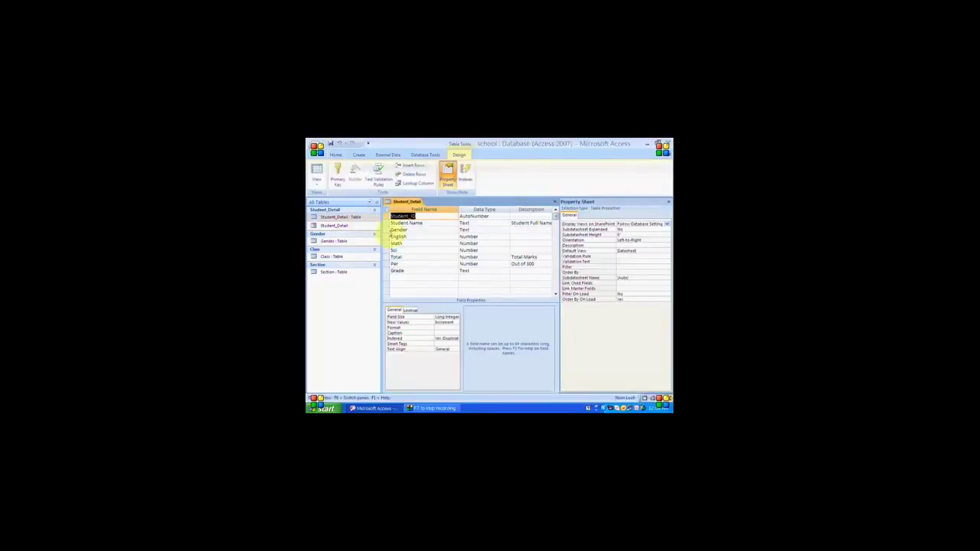
{"action": "left_click", "coordinate": [388, 236]}
{"action": "right_click", "coordinate": [386, 237]}
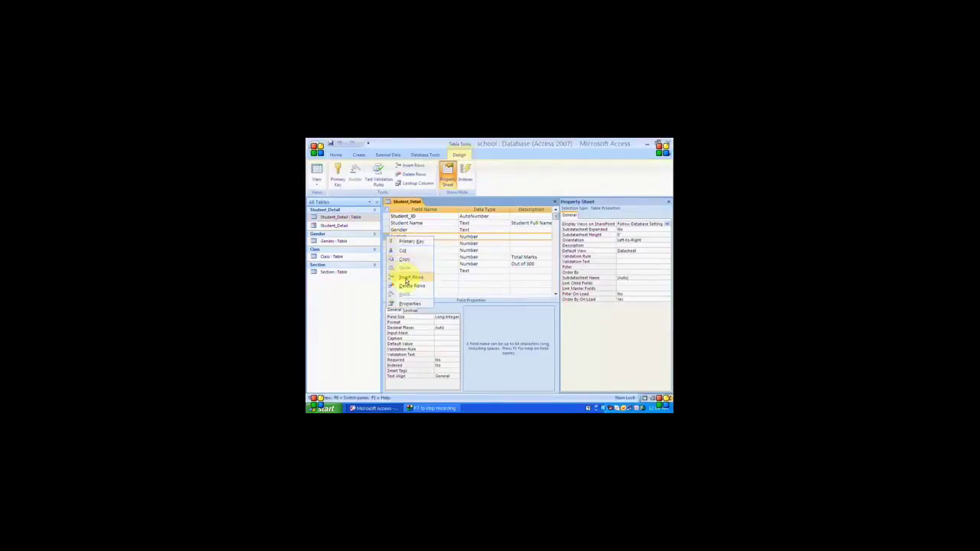
{"action": "left_click", "coordinate": [410, 278]}
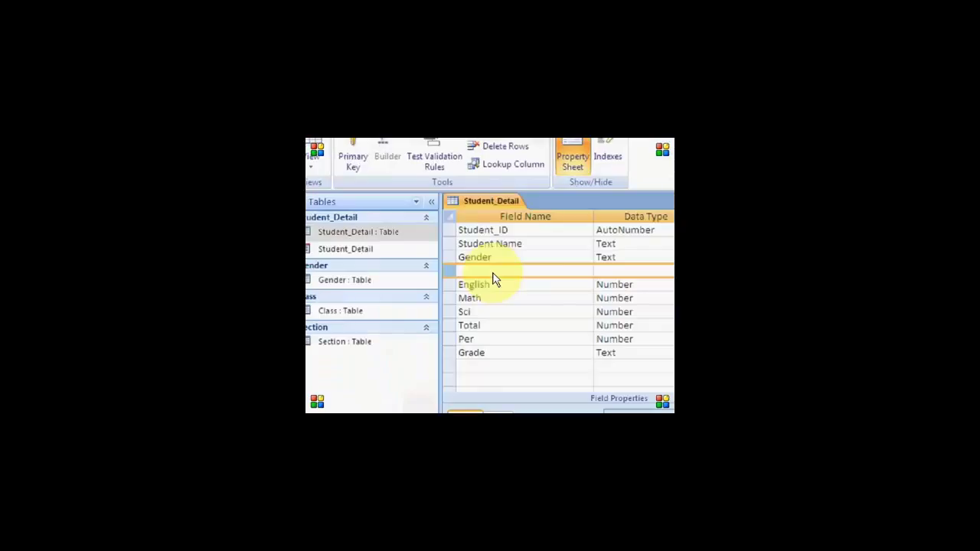
{"action": "left_click", "coordinate": [494, 271]}
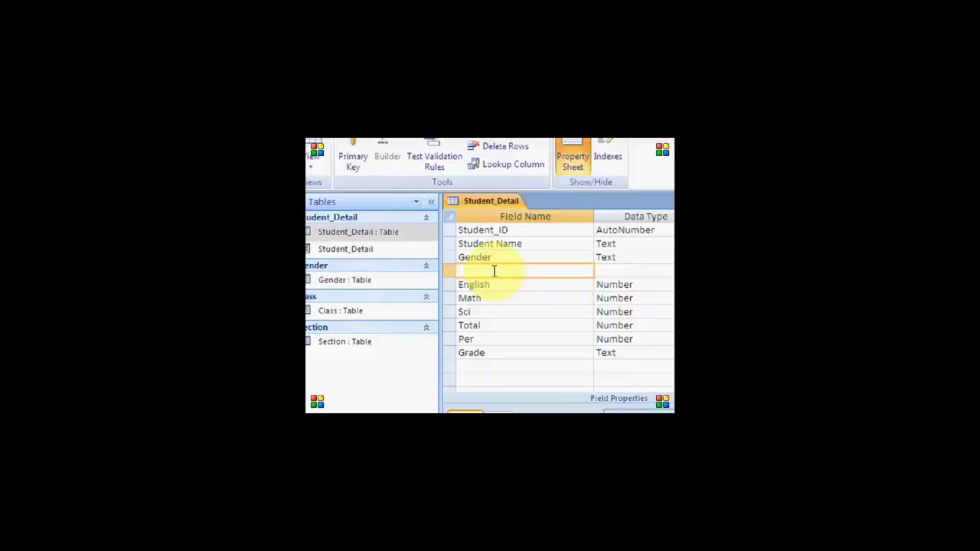
{"action": "key", "text": "Tab"}
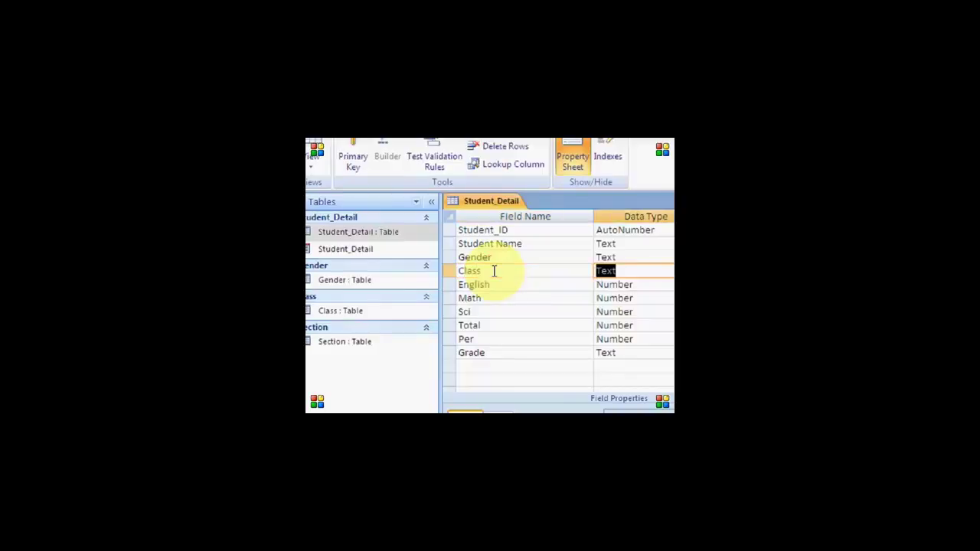
Insert a Section field with the Text data type between Class and English.
{"action": "right_click", "coordinate": [449, 288]}
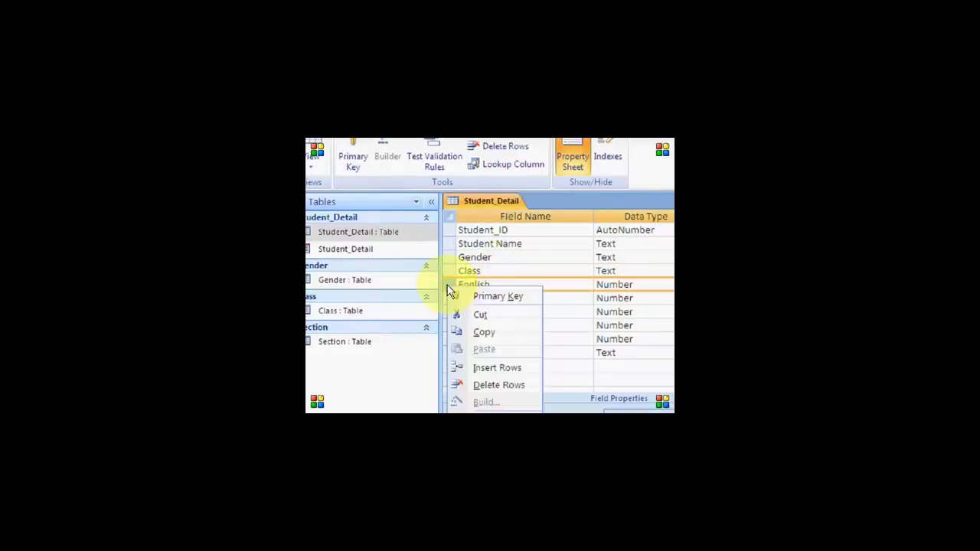
{"action": "left_click", "coordinate": [494, 367]}
{"action": "left_click", "coordinate": [497, 274]}
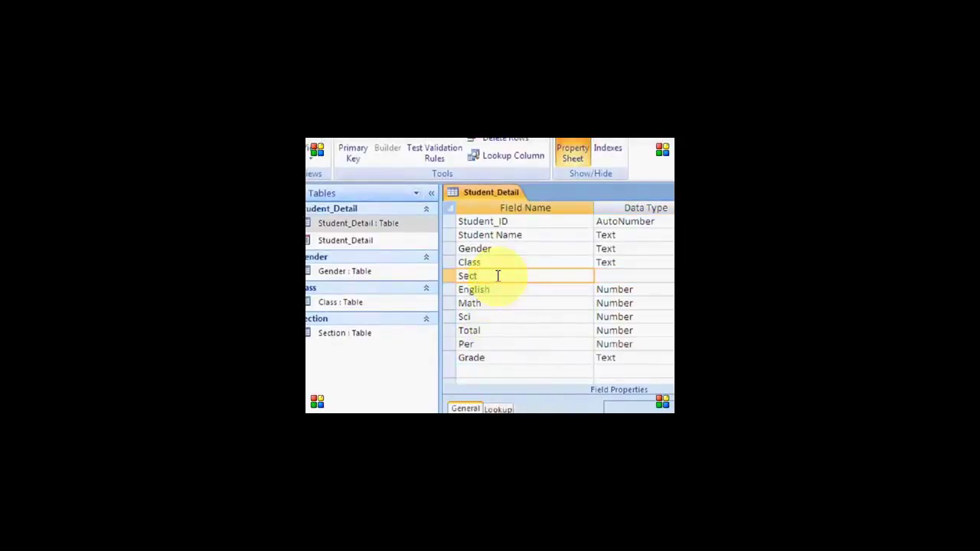
{"action": "key", "text": "Tab"}
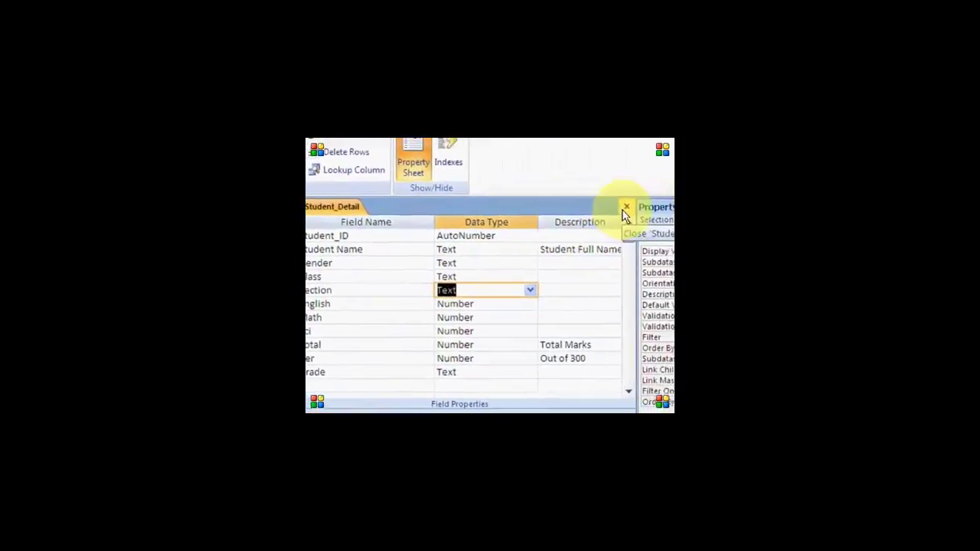
Set the Class field's lookup display control to Combo Box.
{"action": "left_click", "coordinate": [460, 276]}
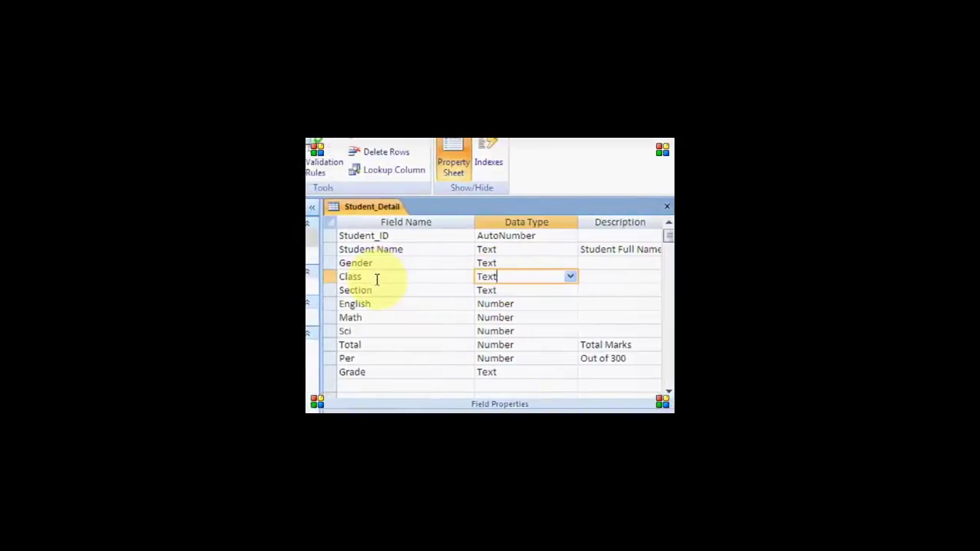
{"action": "left_click", "coordinate": [389, 365]}
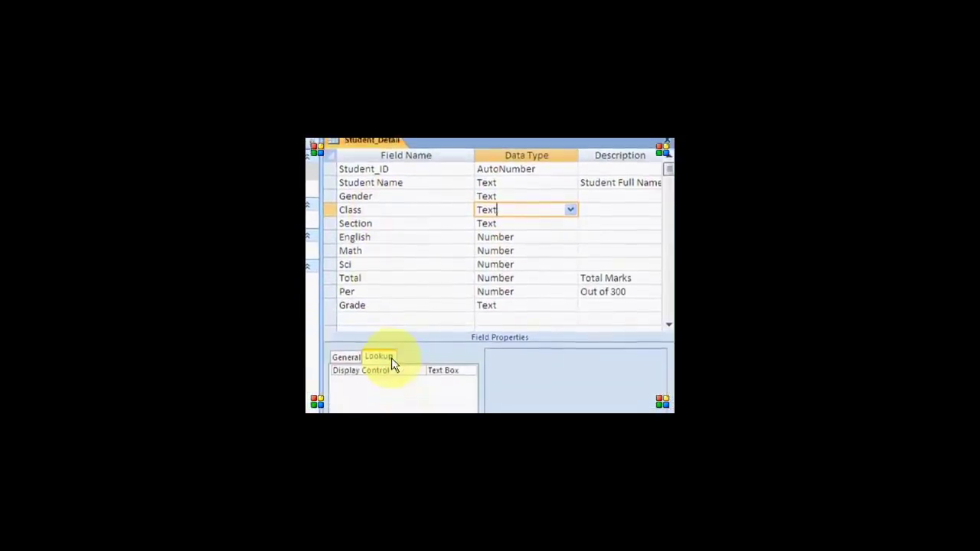
{"action": "left_click", "coordinate": [470, 379]}
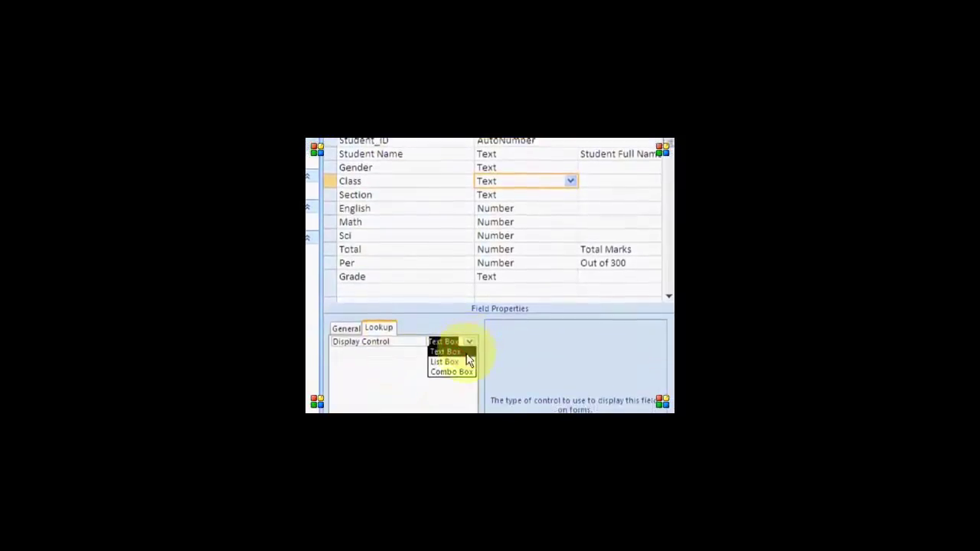
{"action": "left_click", "coordinate": [458, 378]}
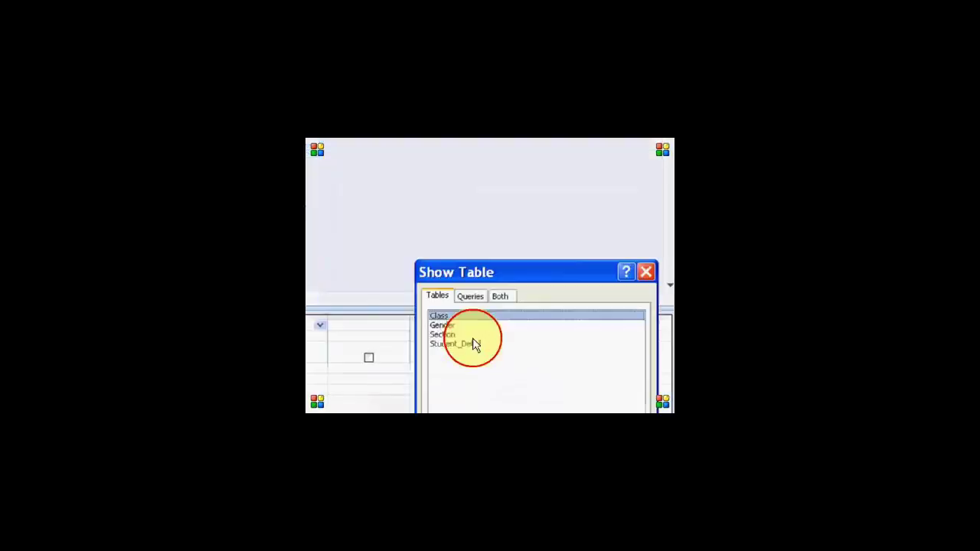
{"action": "left_click", "coordinate": [473, 339]}
{"action": "left_click", "coordinate": [627, 475]}
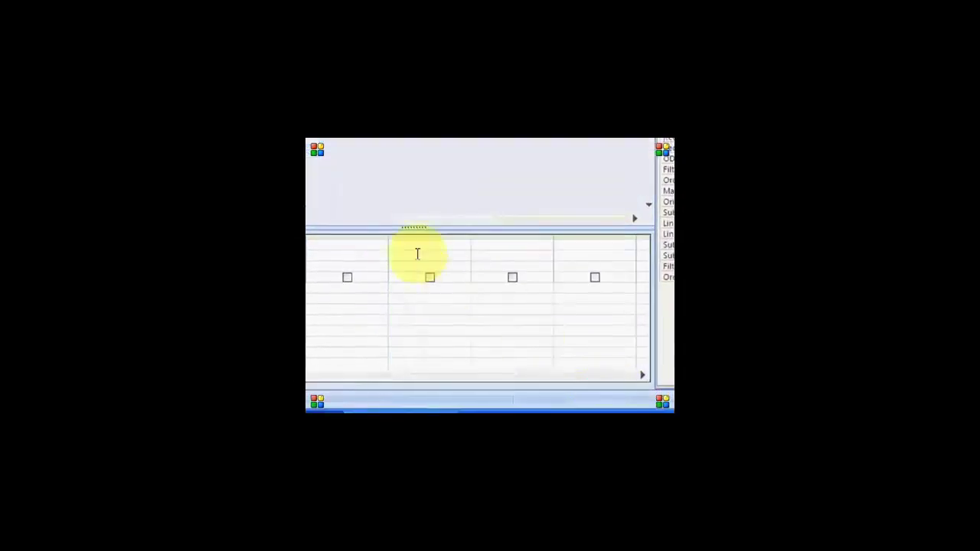
{"action": "left_click", "coordinate": [641, 76]}
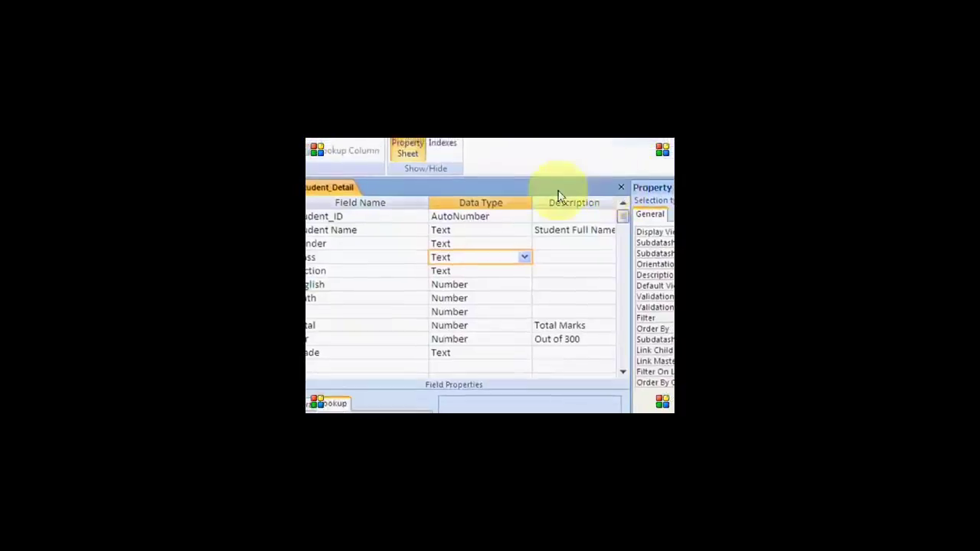
Choose the Class table as the row source of the Class field's lookup.
{"action": "left_click", "coordinate": [412, 369]}
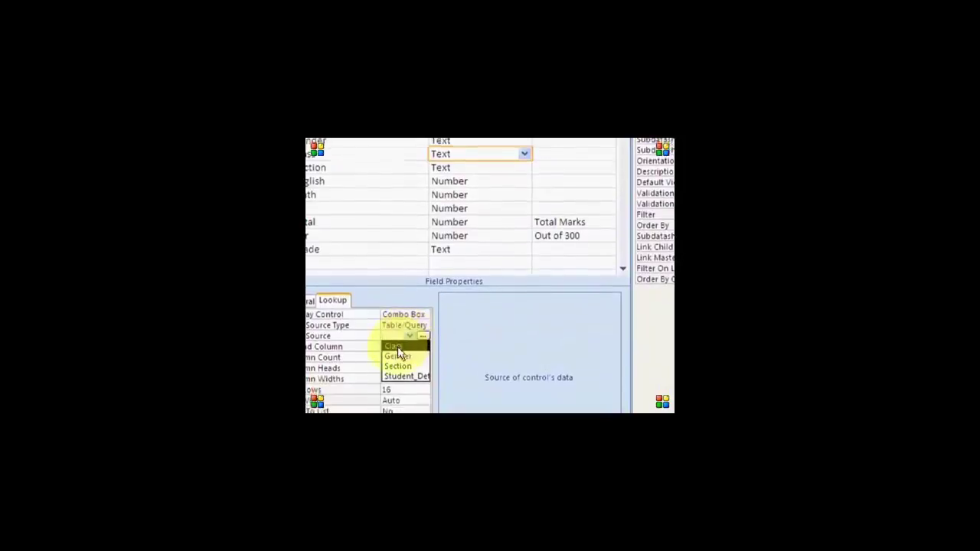
{"action": "left_click", "coordinate": [396, 347]}
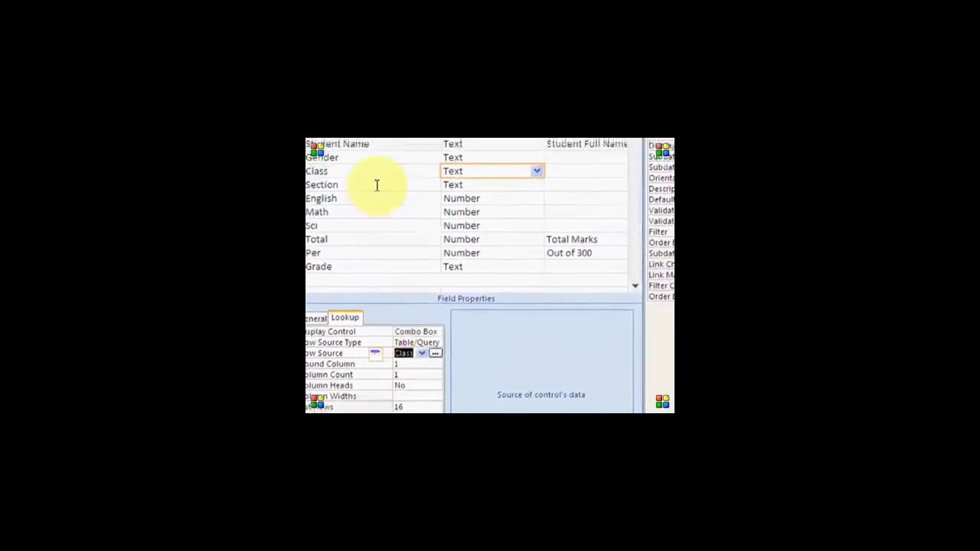
Make the Section field a Combo Box lookup with the Section table as row source, and close the design with changes saved.
{"action": "left_click", "coordinate": [365, 157]}
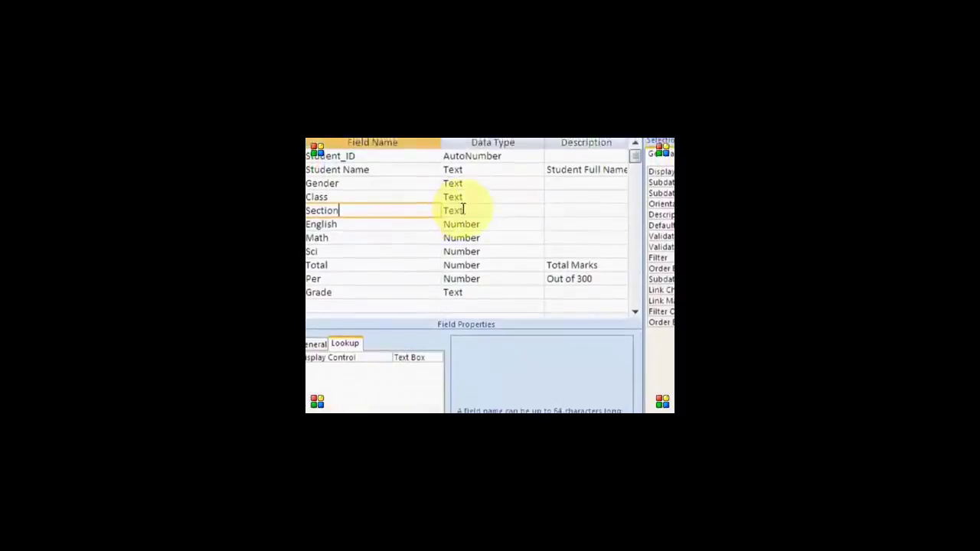
{"action": "left_click", "coordinate": [463, 191]}
{"action": "left_click", "coordinate": [435, 358]}
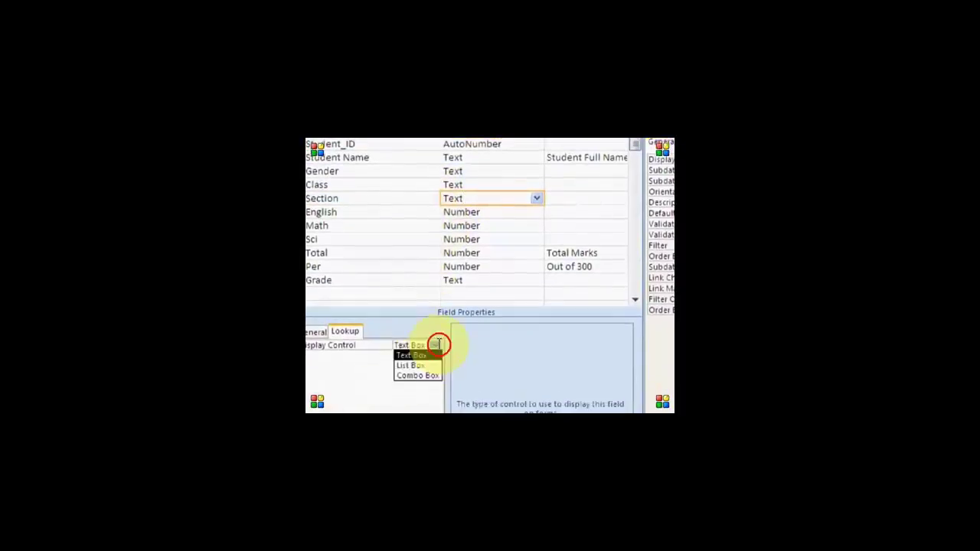
{"action": "left_click", "coordinate": [427, 370]}
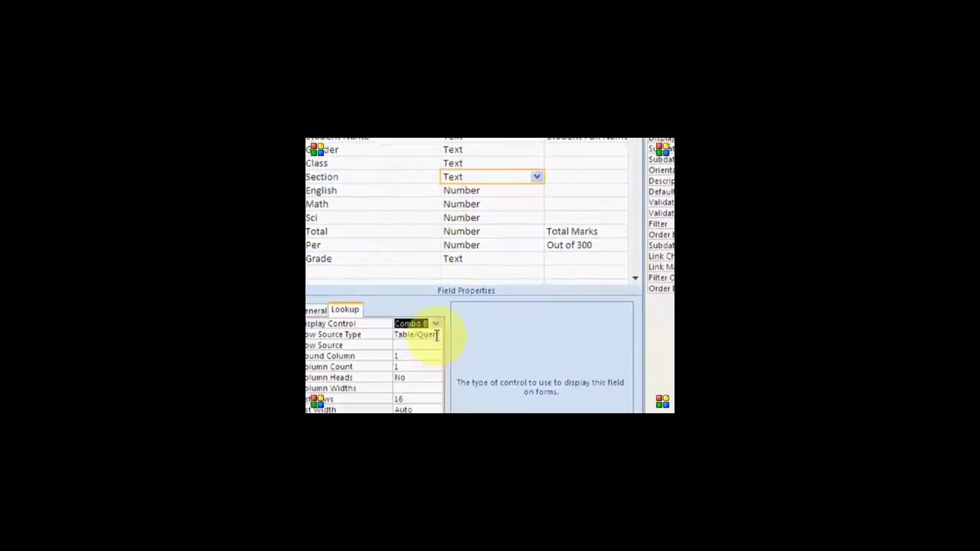
{"action": "left_click", "coordinate": [421, 345]}
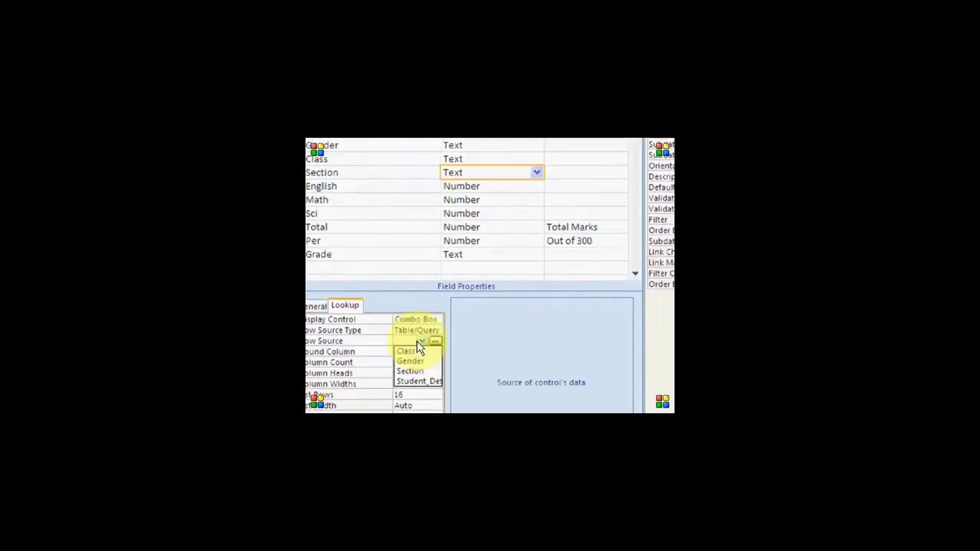
{"action": "left_click", "coordinate": [412, 371]}
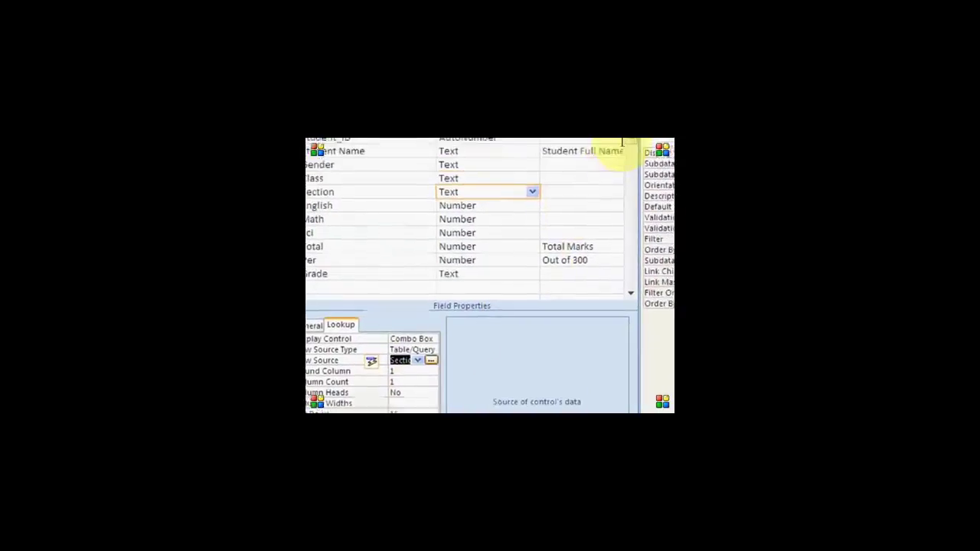
{"action": "left_click", "coordinate": [615, 162]}
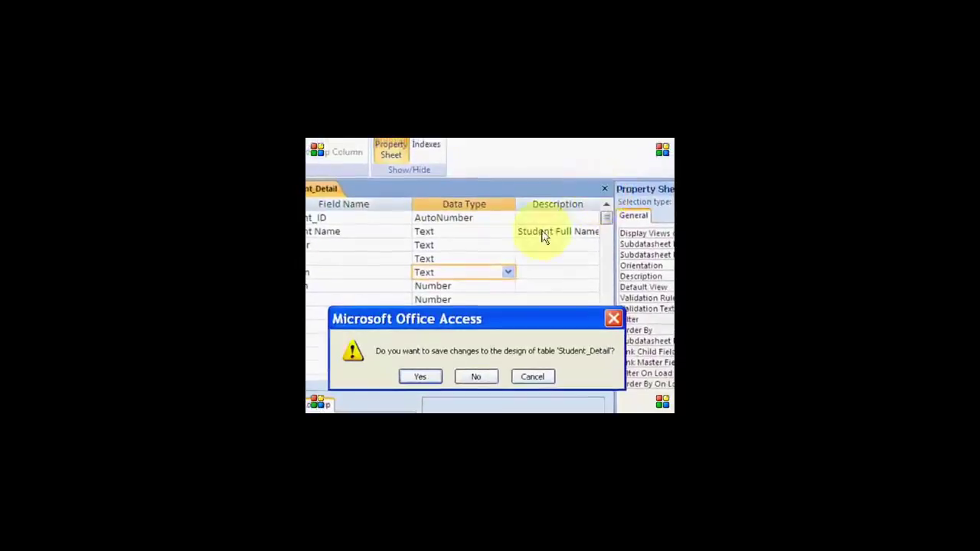
{"action": "left_click", "coordinate": [422, 374]}
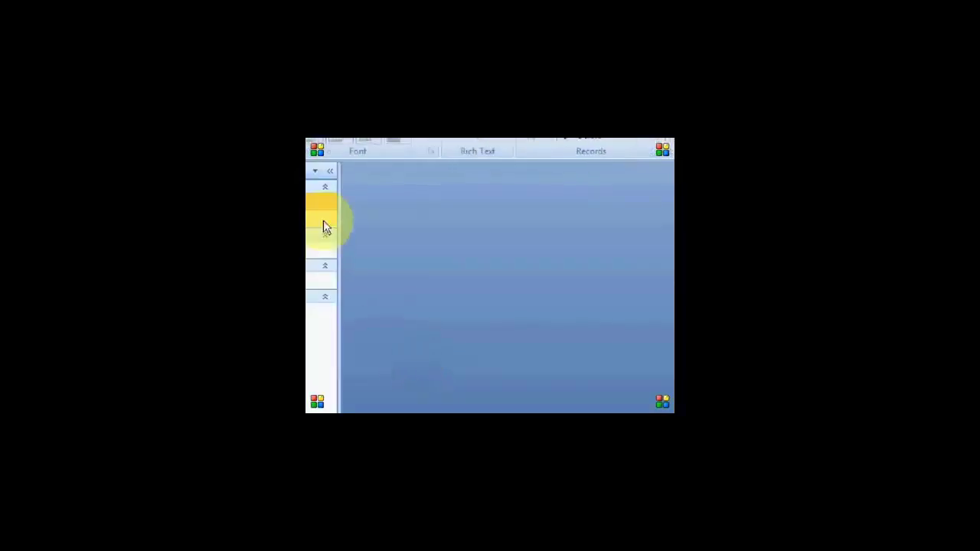
Open the Student_Detail table and set the six students' Class values, in record order, to 7, 8, 9, 10, 3 and 6.
{"action": "double_click", "coordinate": [356, 211]}
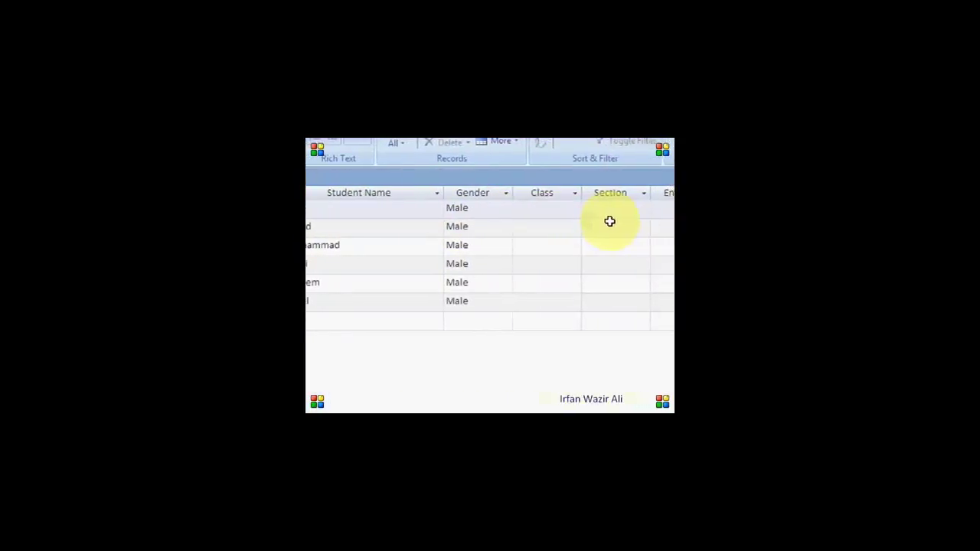
{"action": "left_click", "coordinate": [568, 211]}
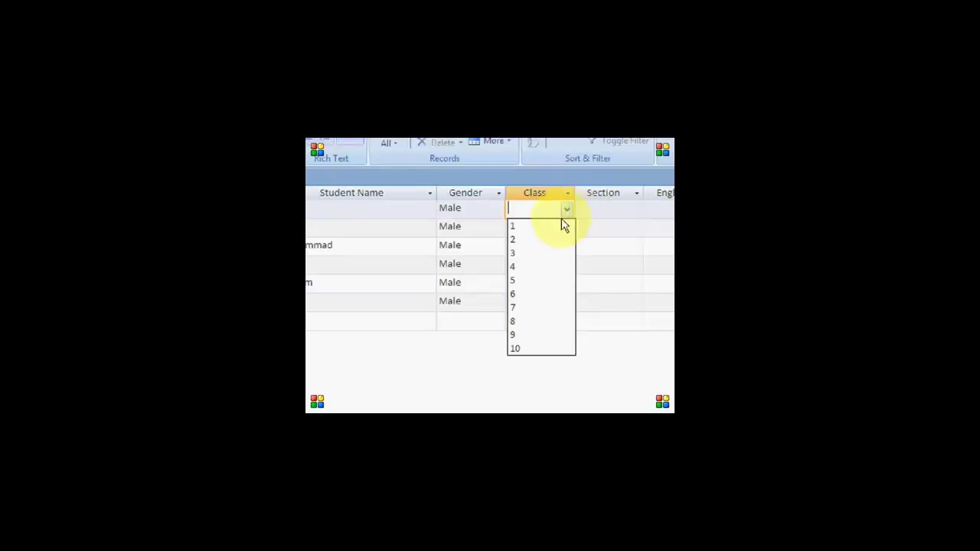
{"action": "left_click", "coordinate": [547, 307]}
{"action": "left_click", "coordinate": [565, 224]}
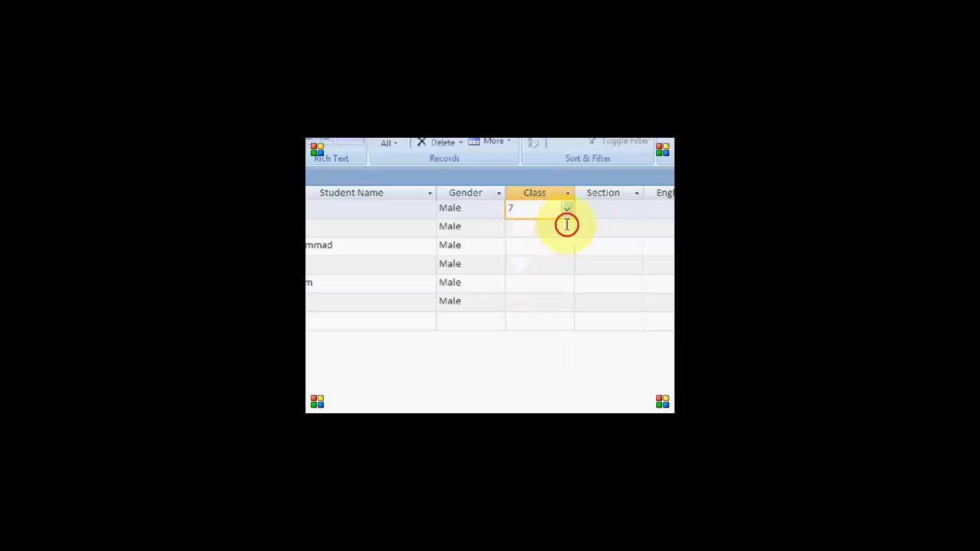
{"action": "left_click", "coordinate": [556, 330]}
{"action": "left_click", "coordinate": [568, 244]}
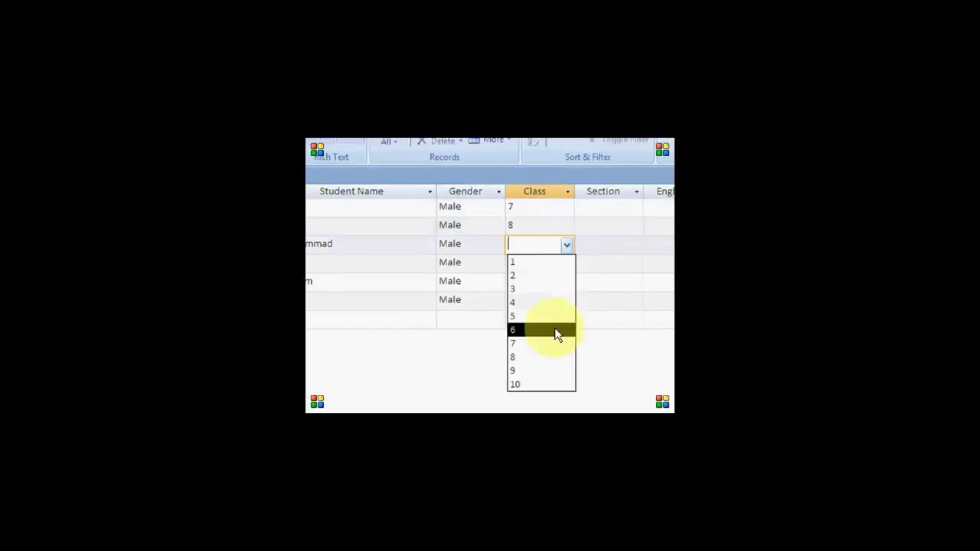
{"action": "left_click", "coordinate": [558, 329]}
{"action": "left_click", "coordinate": [566, 262]}
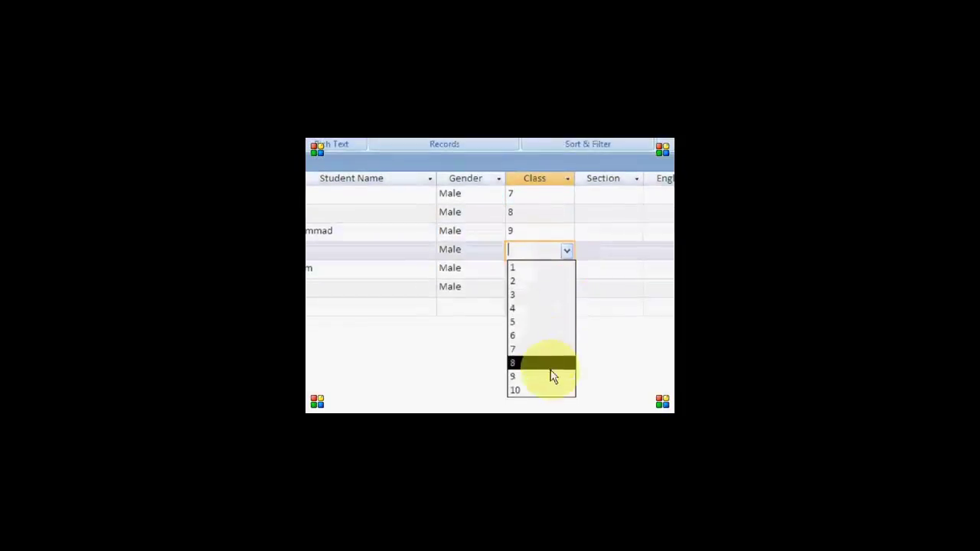
{"action": "left_click", "coordinate": [552, 389]}
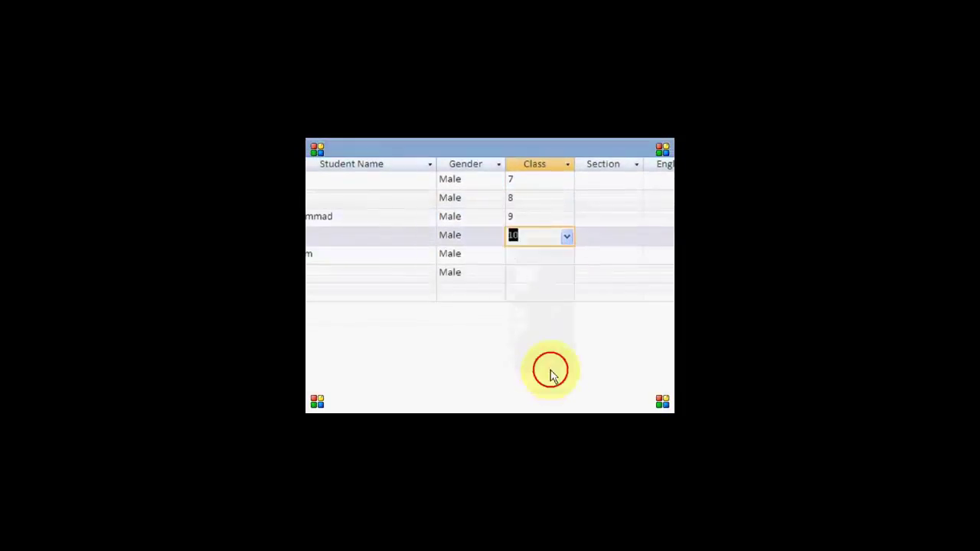
{"action": "left_click", "coordinate": [566, 268]}
{"action": "left_click", "coordinate": [553, 310]}
{"action": "left_click", "coordinate": [569, 269]}
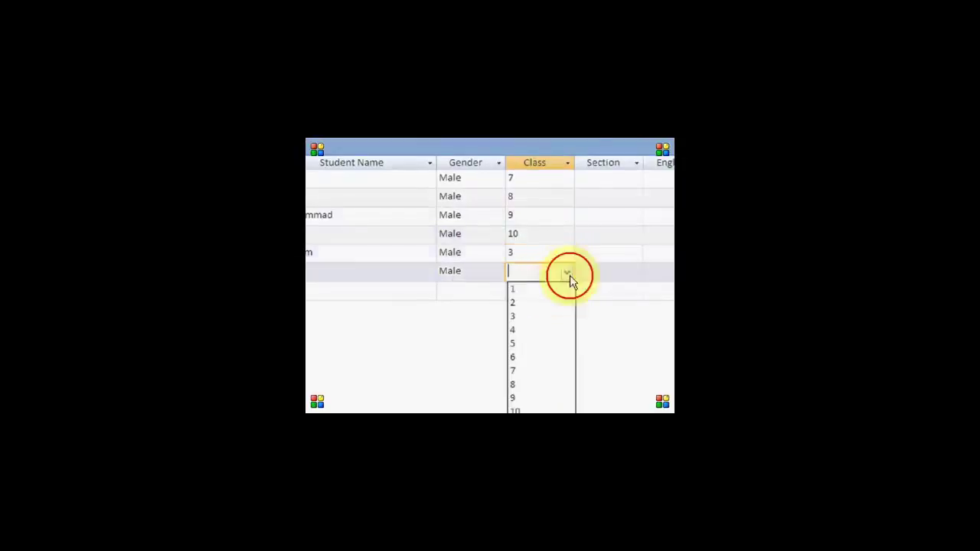
{"action": "left_click", "coordinate": [549, 350]}
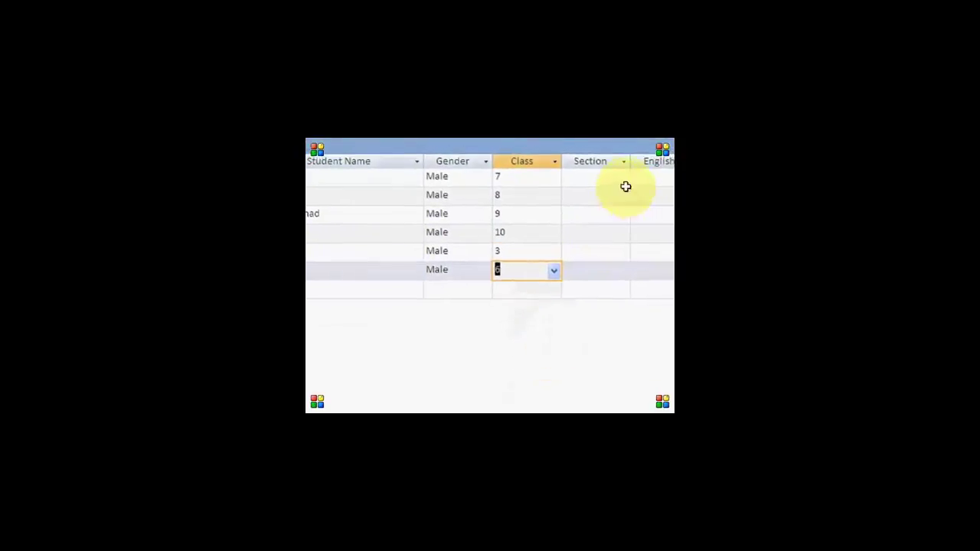
Fill in the Section field of the six student records, in order, with A, B, C, D, A and B.
{"action": "left_click", "coordinate": [624, 183]}
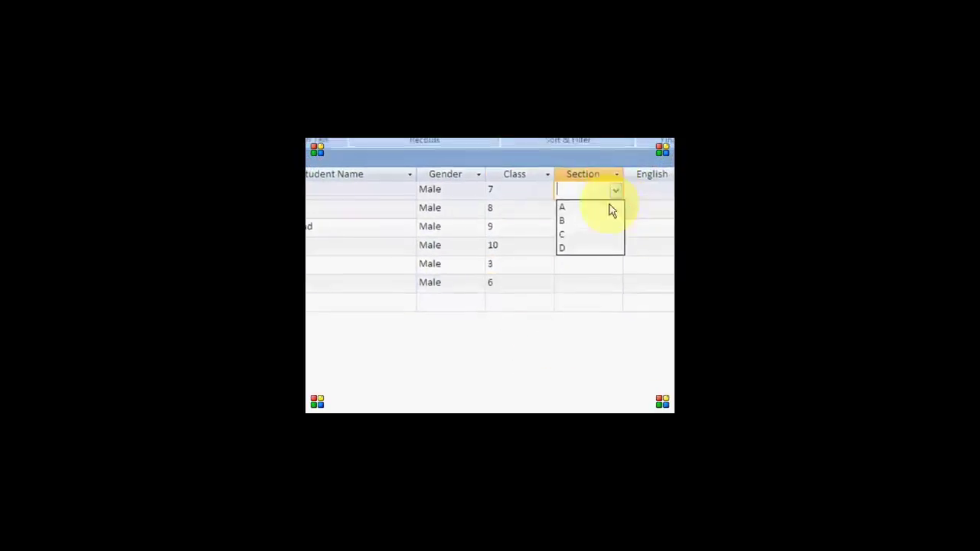
{"action": "left_click", "coordinate": [610, 208]}
{"action": "left_click", "coordinate": [602, 210]}
{"action": "left_click", "coordinate": [602, 236]}
{"action": "left_click", "coordinate": [605, 228]}
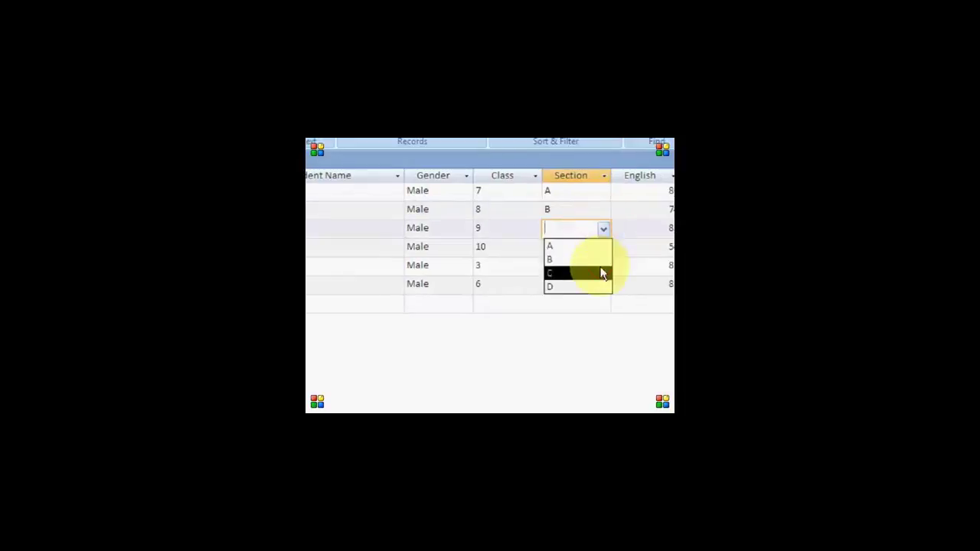
{"action": "left_click", "coordinate": [602, 271]}
{"action": "left_click", "coordinate": [602, 247]}
{"action": "left_click", "coordinate": [598, 292]}
{"action": "left_click", "coordinate": [601, 265]}
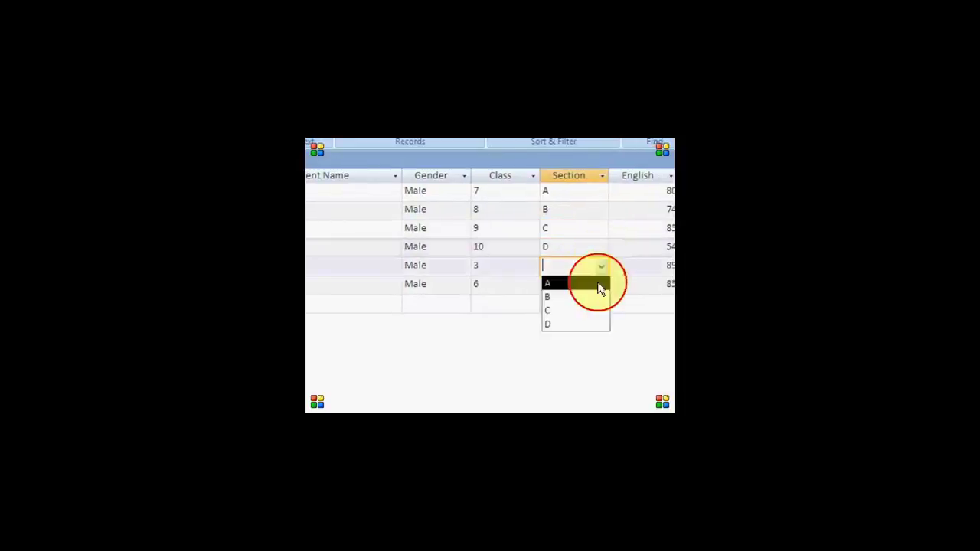
{"action": "left_click", "coordinate": [595, 282]}
{"action": "left_click", "coordinate": [600, 284]}
{"action": "left_click", "coordinate": [592, 316]}
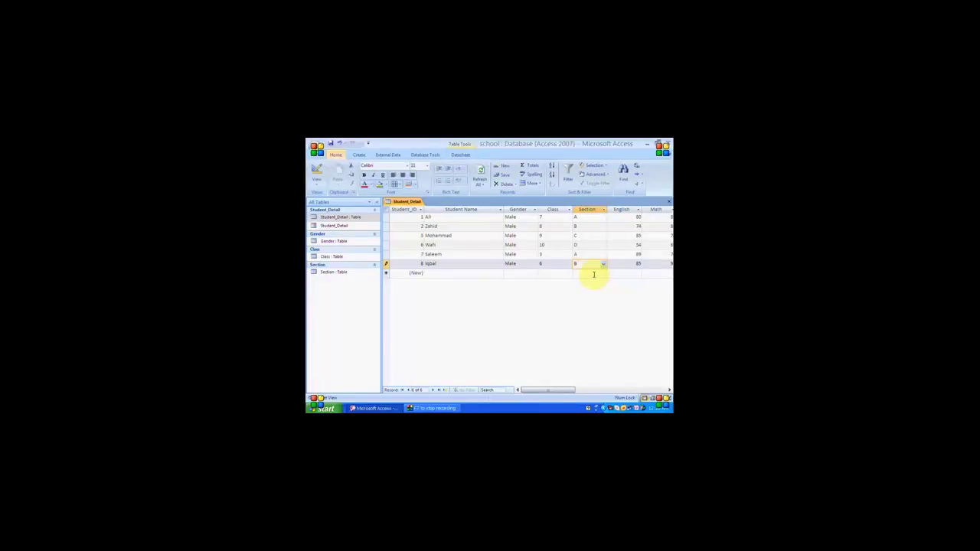
Close the Student_Detail table and open the Student_Detail form.
{"action": "left_click", "coordinate": [667, 204]}
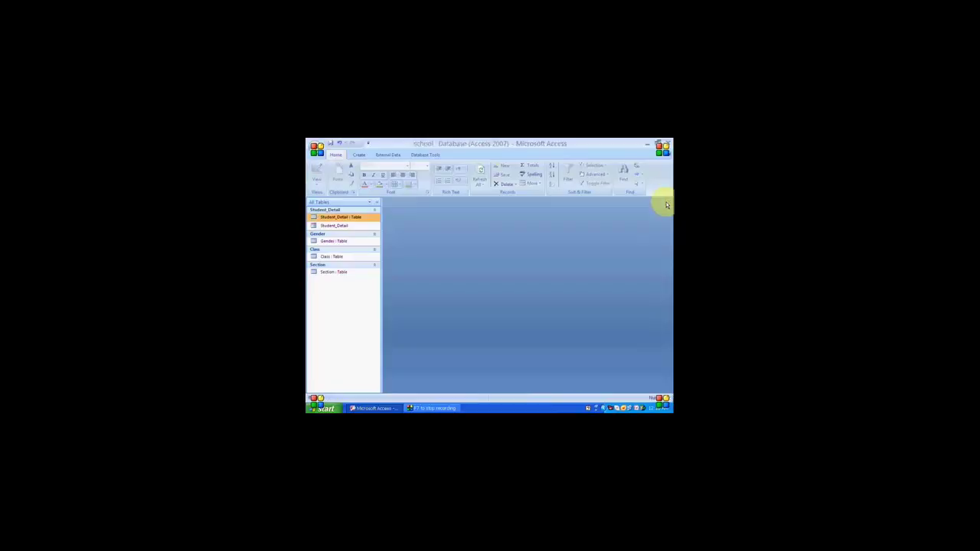
{"action": "double_click", "coordinate": [357, 226]}
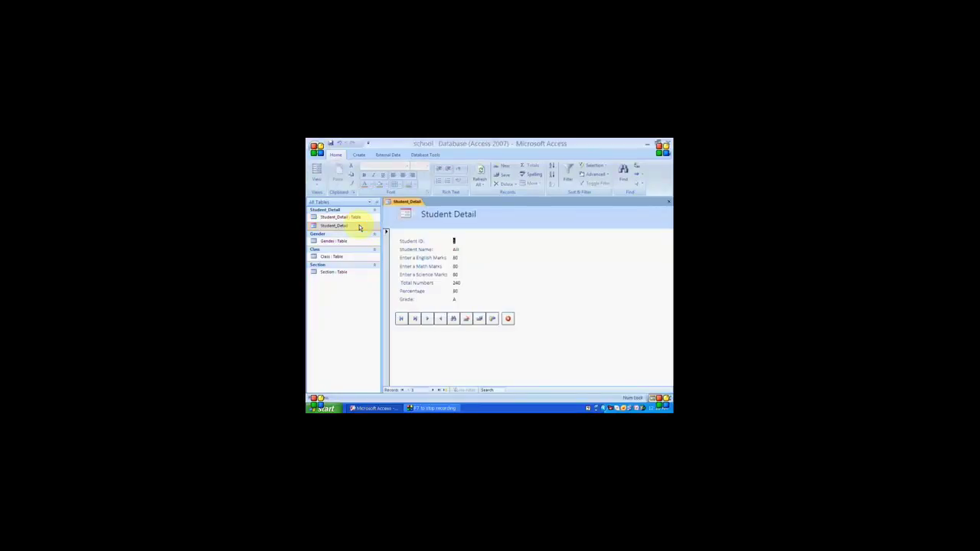